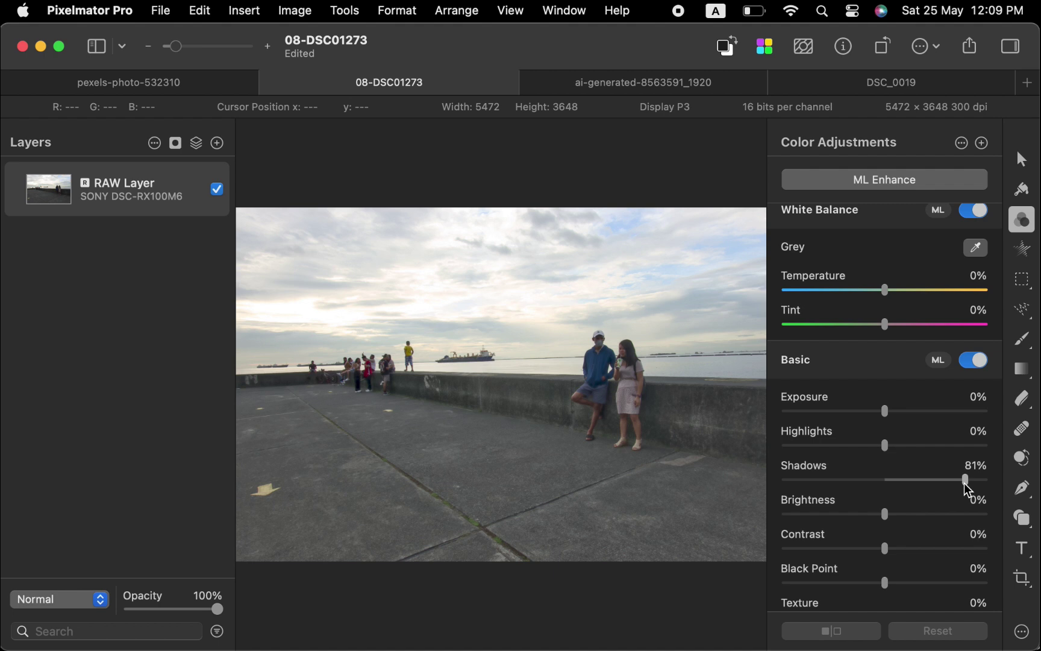
Insert a Color Adjustments layer above the RAW layer and add a mask to it.
{"action": "left_click", "coordinate": [196, 142]}
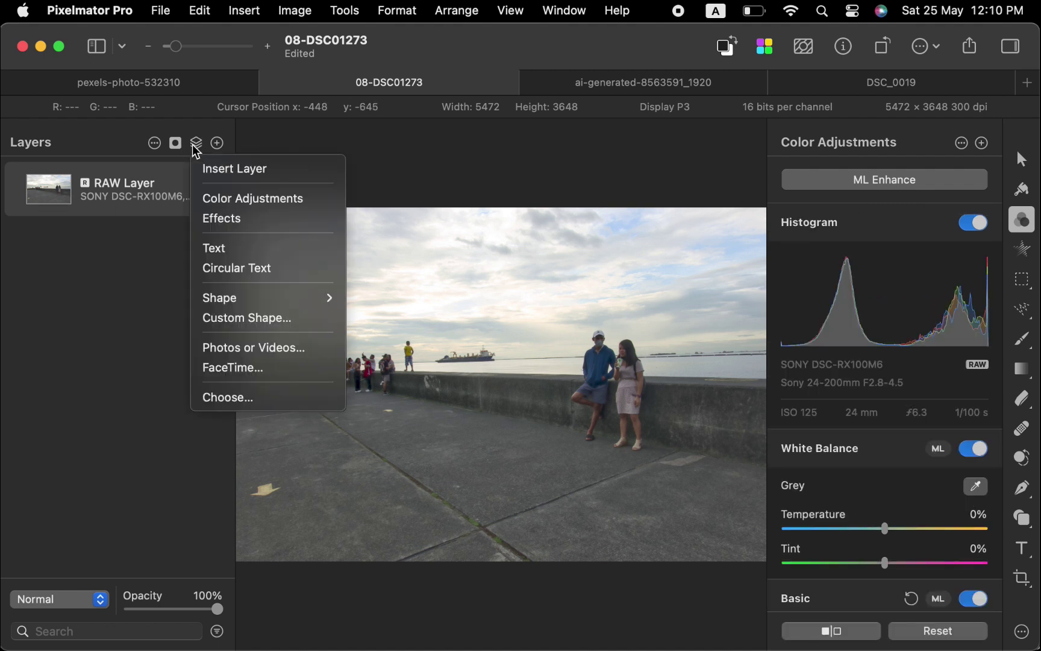
{"action": "left_click", "coordinate": [209, 200]}
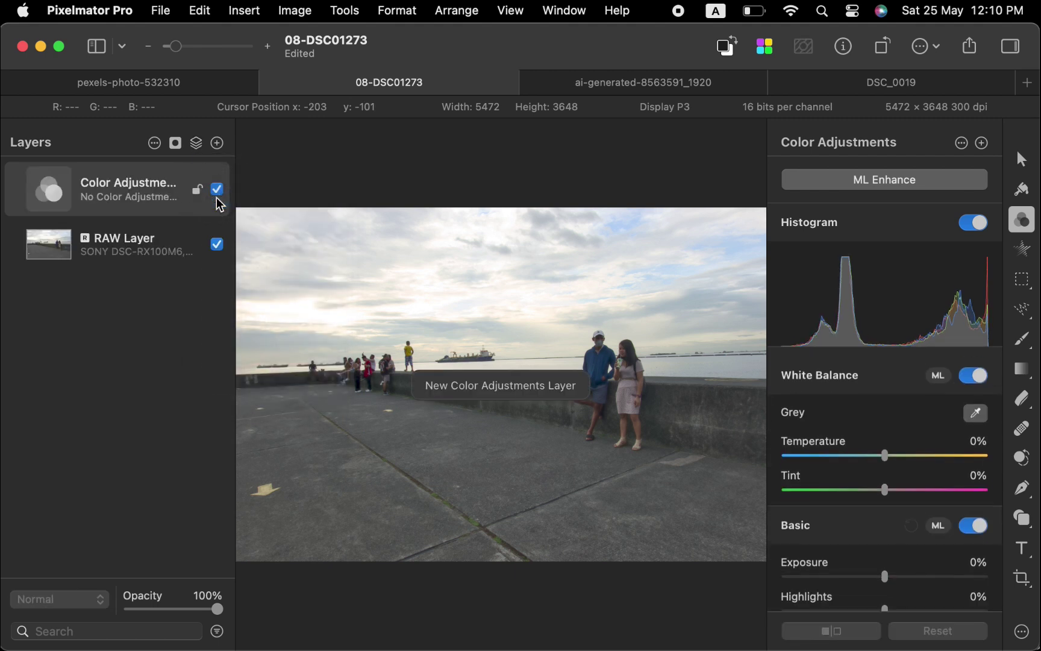
{"action": "right_click", "coordinate": [128, 214]}
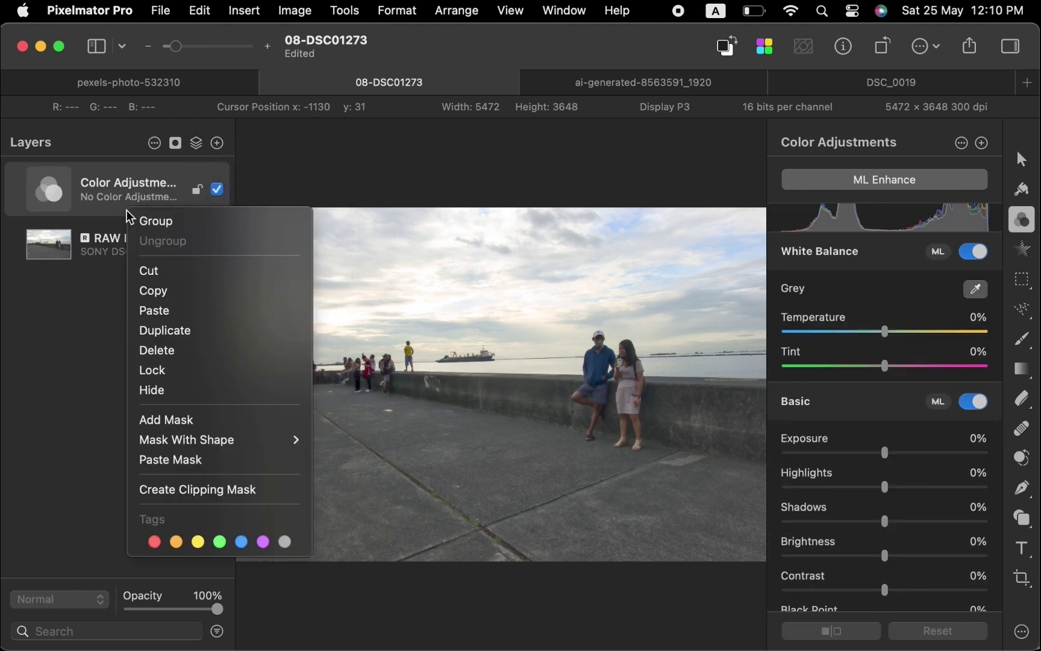
{"action": "left_click", "coordinate": [166, 420]}
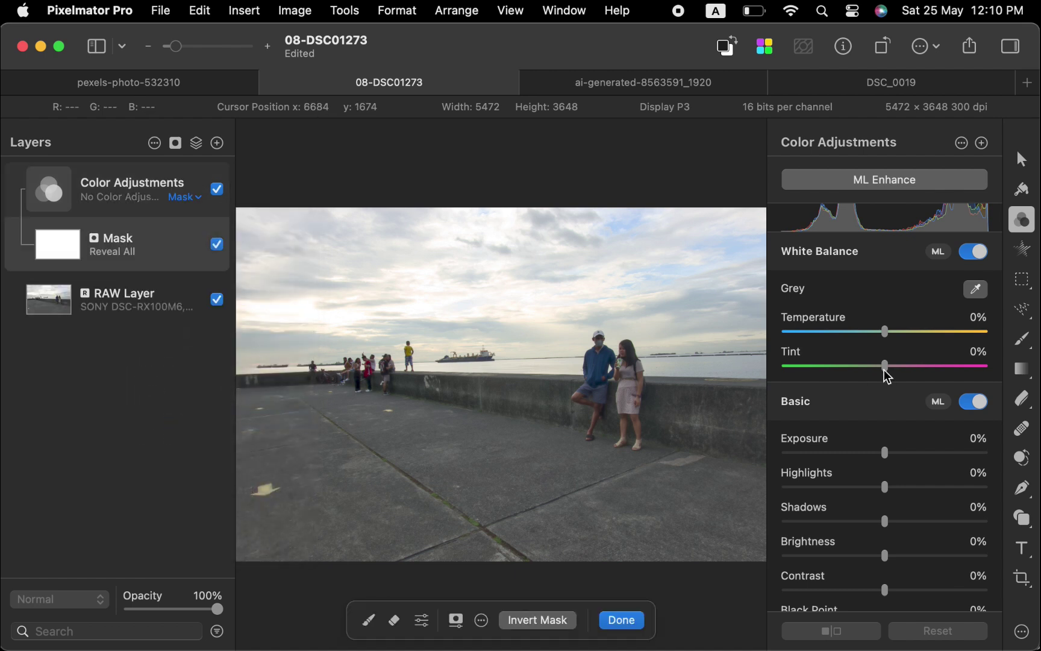
Fill the mask with a linear black-to-white gradient from the wall up into the sky and lower the adjustment layer's exposure.
{"action": "left_click", "coordinate": [1021, 368]}
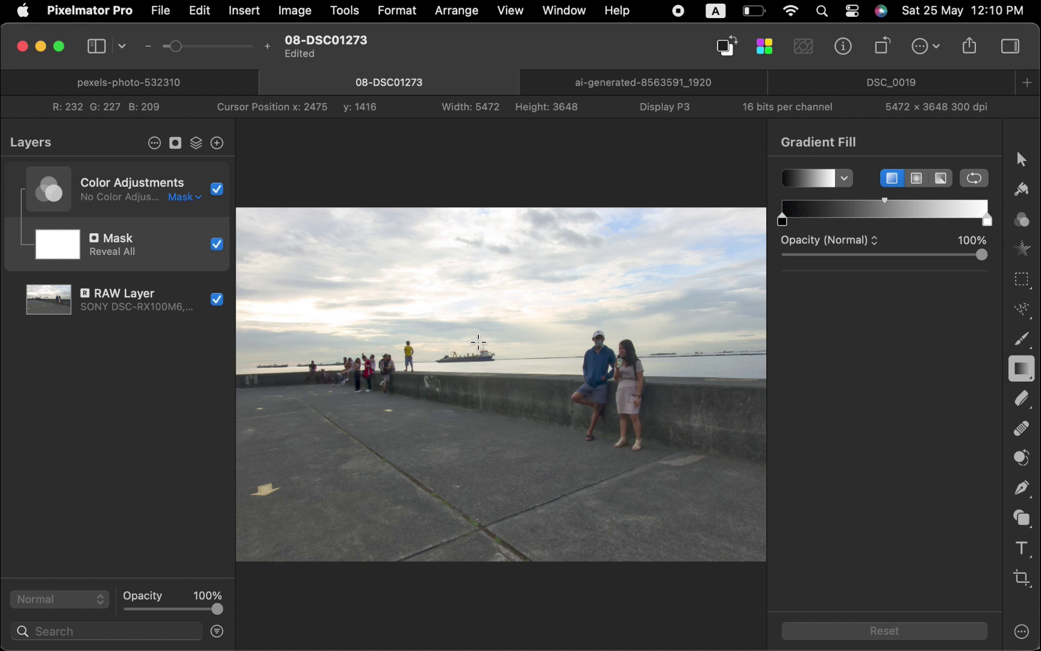
{"action": "left_click_drag", "start_coordinate": [521, 407], "coordinate": [517, 331]}
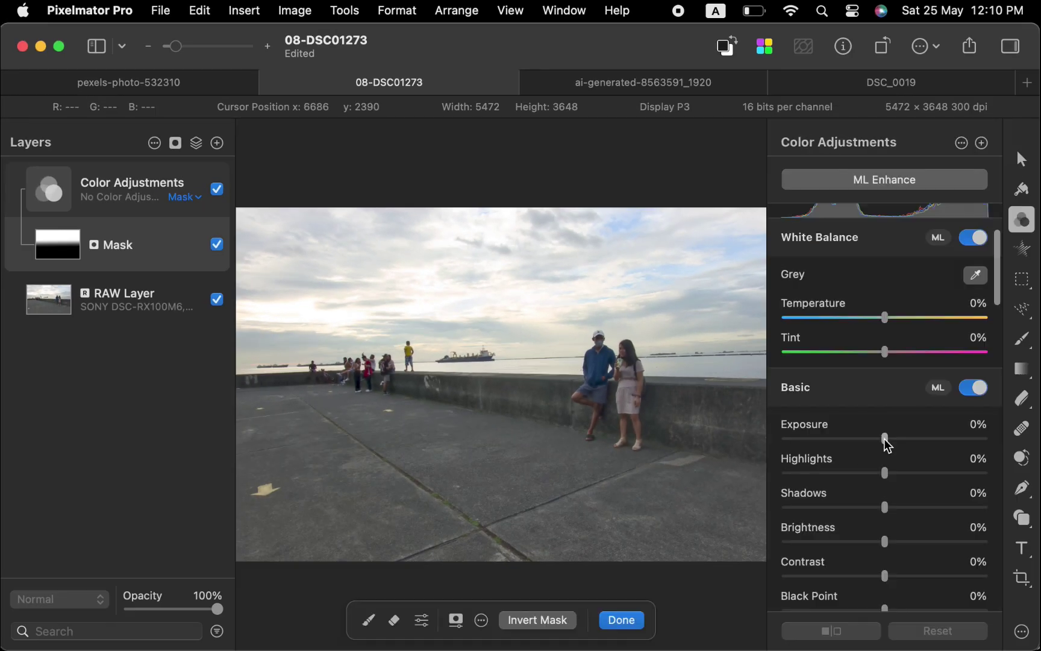
{"action": "left_click_drag", "start_coordinate": [883, 439], "coordinate": [815, 446]}
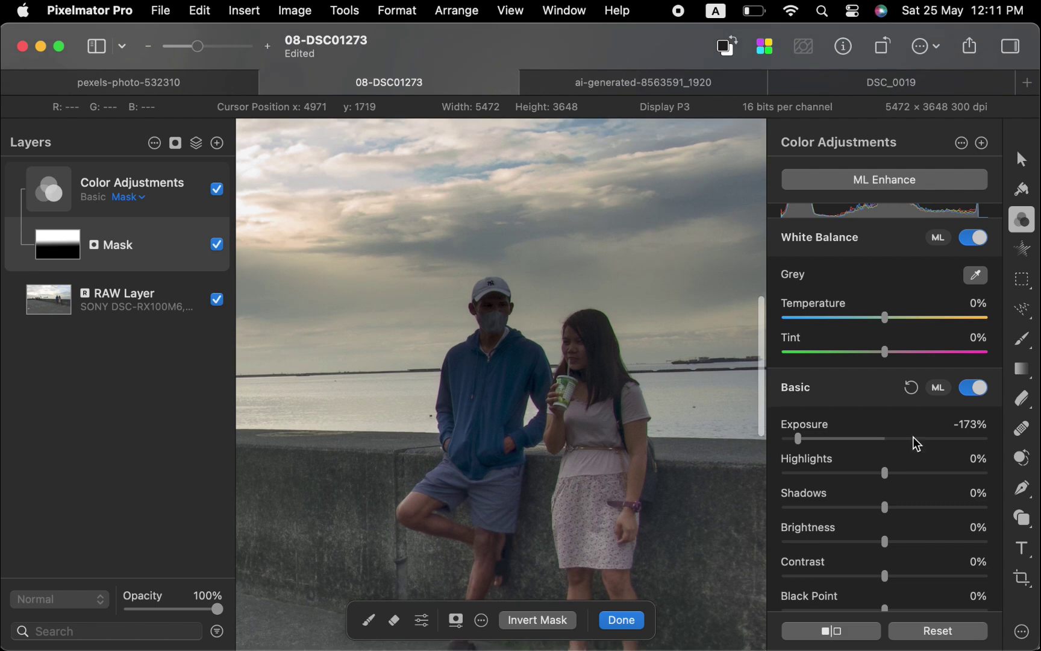
{"action": "left_click_drag", "start_coordinate": [797, 438], "coordinate": [861, 460]}
Select the couple as the subject of the RAW layer and paint them black on the gradient mask with a 400 px brush.
{"action": "left_click", "coordinate": [811, 517]}
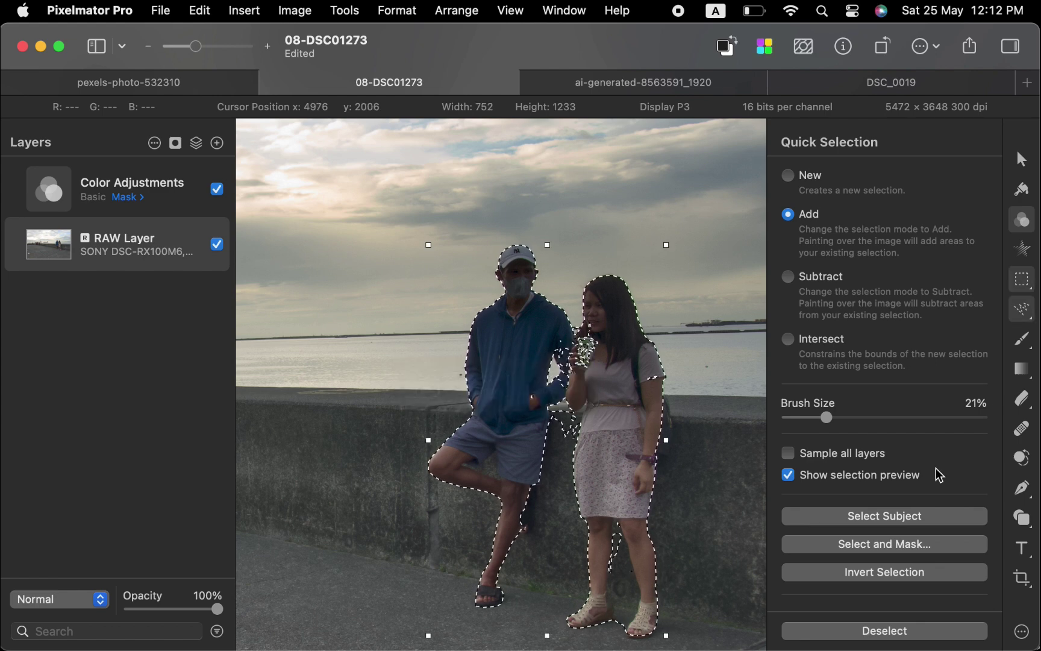
{"action": "left_click", "coordinate": [1019, 340]}
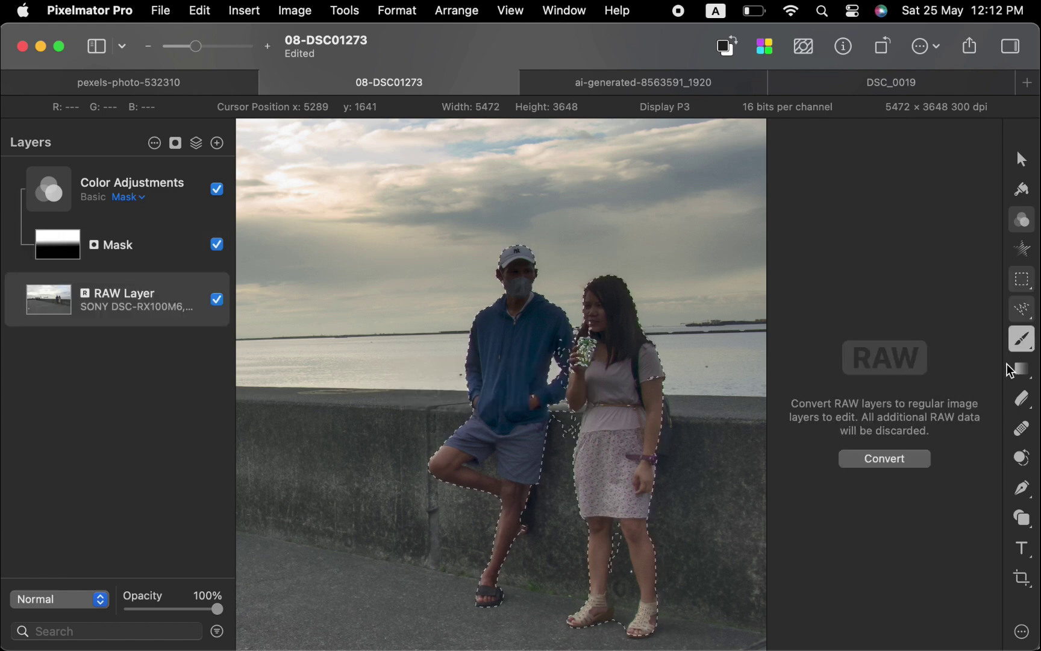
{"action": "left_click", "coordinate": [127, 255]}
{"action": "key", "text": "bracketright"}
{"action": "key", "text": "bracketright"}
{"action": "key", "text": "bracketright"}
{"action": "key", "text": "bracketright"}
{"action": "key", "text": "bracketright"}
{"action": "key", "text": "bracketright"}
{"action": "key", "text": "bracketright"}
{"action": "key", "text": "bracketright"}
{"action": "key", "text": "bracketright"}
{"action": "key", "text": "bracketright"}
{"action": "key", "text": "bracketright"}
{"action": "key", "text": "bracketright"}
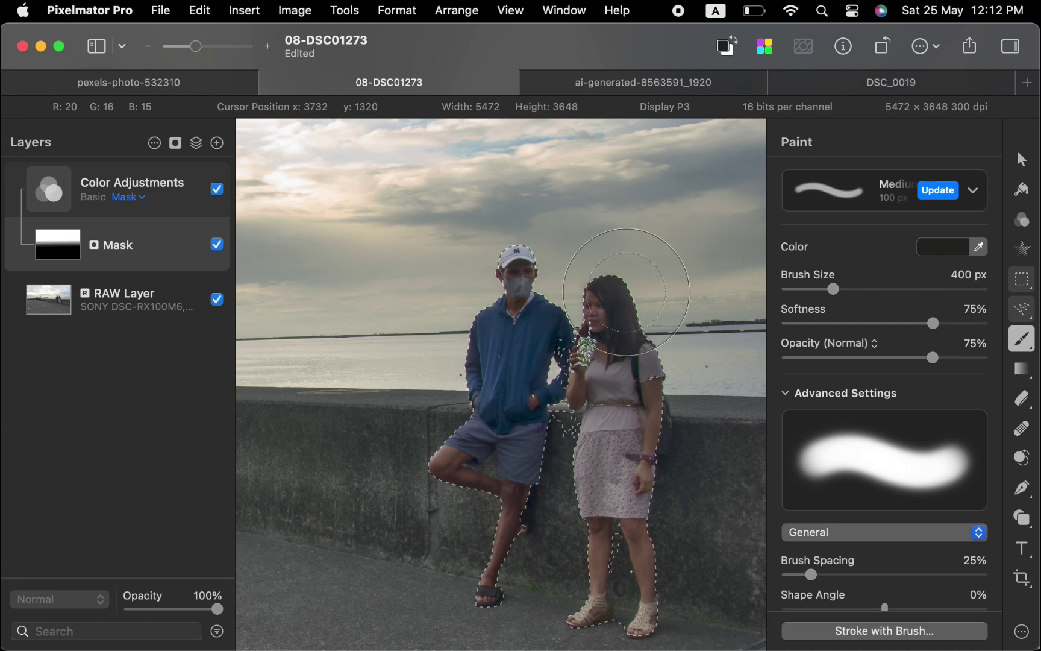
{"action": "left_click_drag", "start_coordinate": [497, 262], "coordinate": [465, 392]}
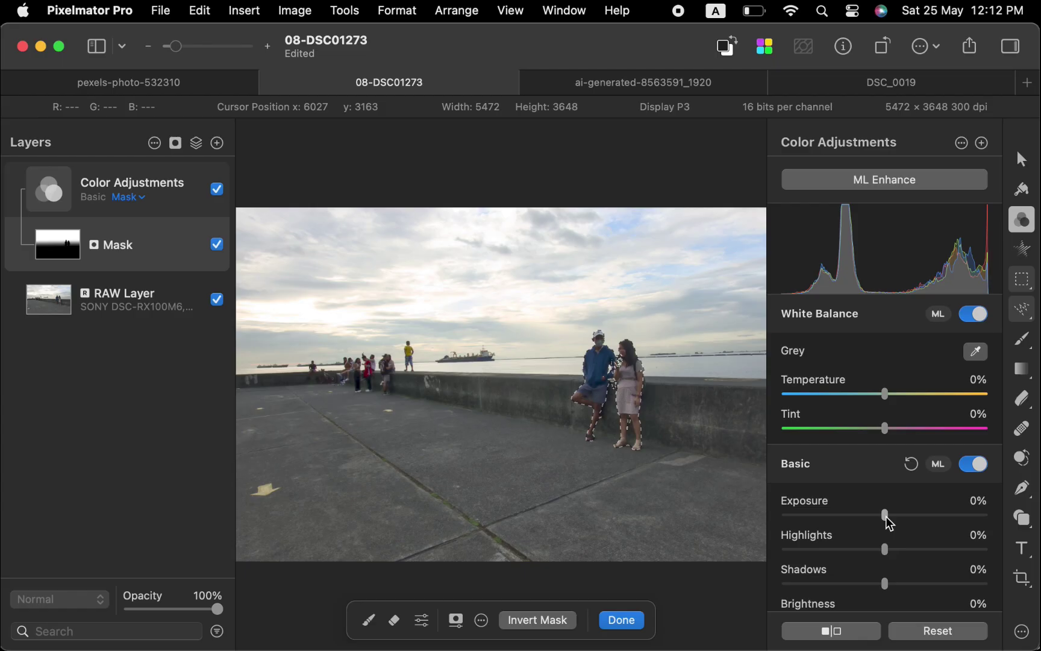
Lower the adjustment layer's exposure to -140% and clear the selection around the couple.
{"action": "left_click_drag", "start_coordinate": [884, 513], "coordinate": [737, 532]}
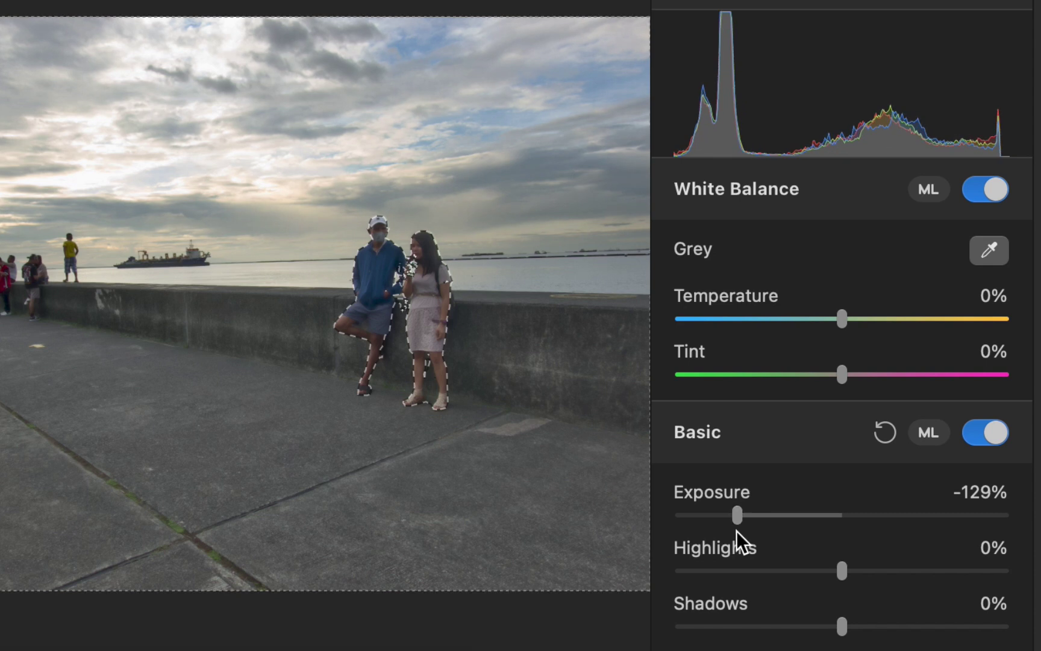
{"action": "key", "text": "super+d"}
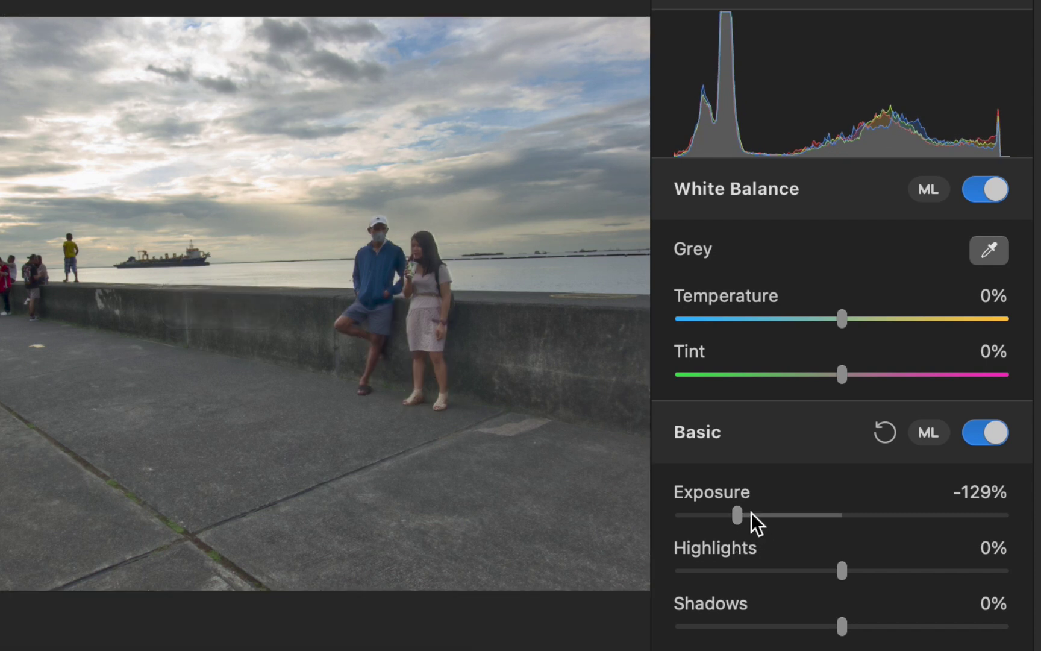
{"action": "left_click_drag", "start_coordinate": [739, 517], "coordinate": [729, 555]}
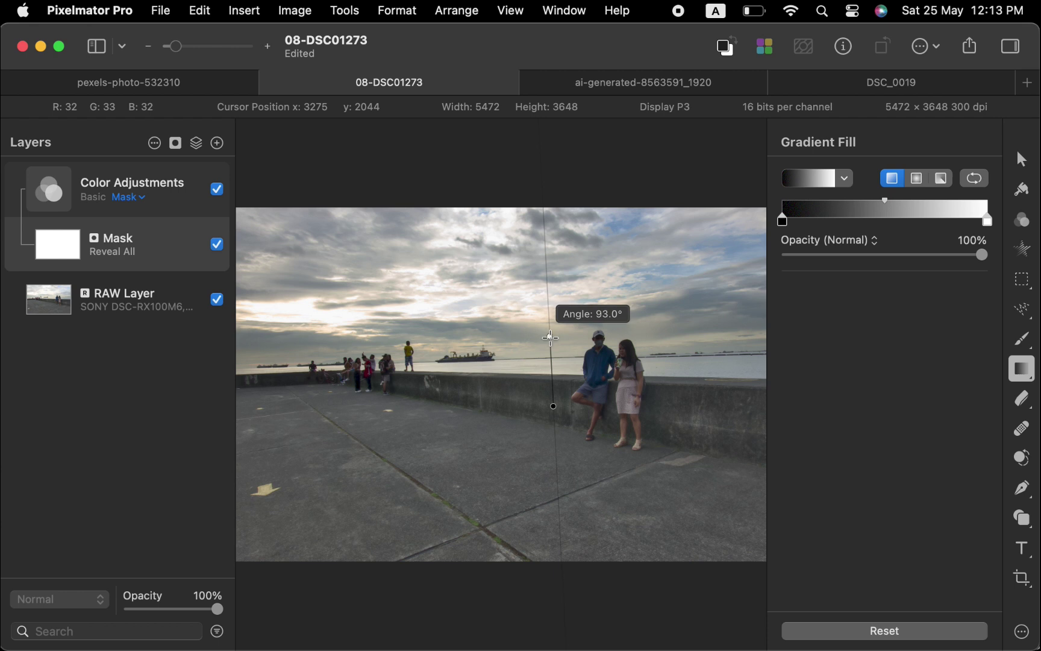
Apply a linear black-to-white gradient to the blank mask, running from the wall up to the horizon.
{"action": "left_click_drag", "start_coordinate": [549, 343], "coordinate": [550, 360]}
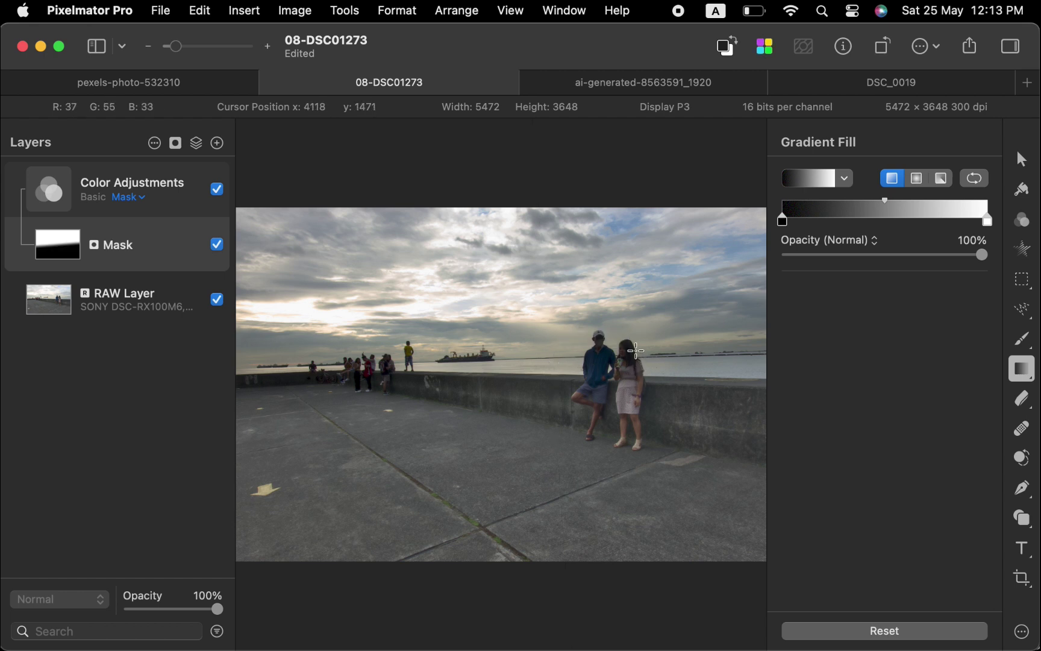
Select the couple as the subject of the RAW layer and add the selection as a second mask on the Color Adjustments layer.
{"action": "key", "text": "a"}
{"action": "left_click", "coordinate": [134, 303]}
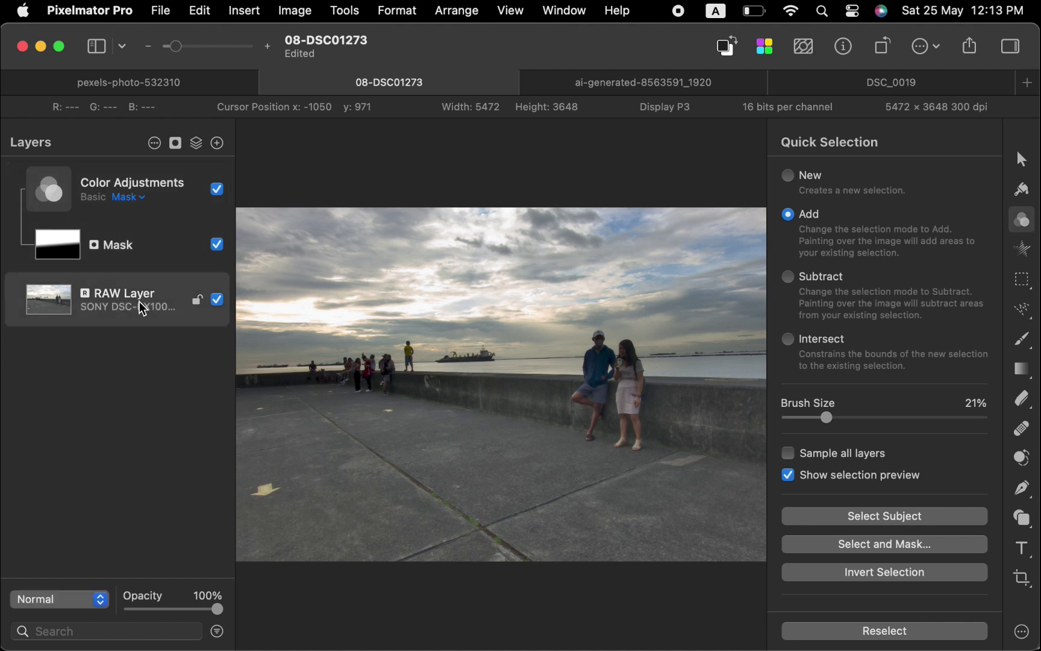
{"action": "left_click", "coordinate": [872, 517]}
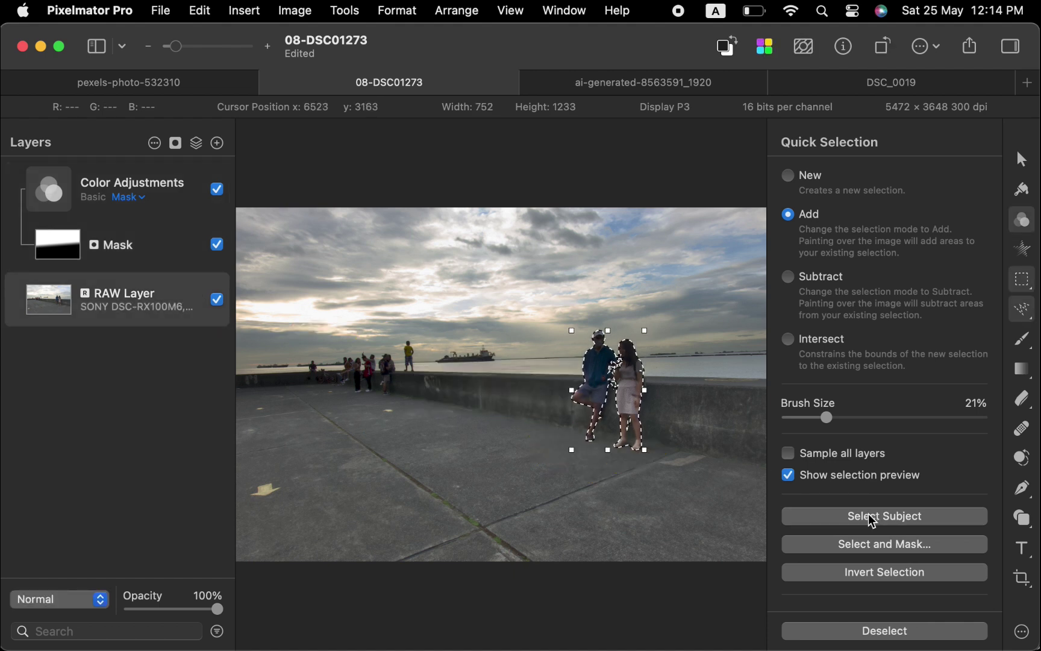
{"action": "right_click", "coordinate": [143, 191]}
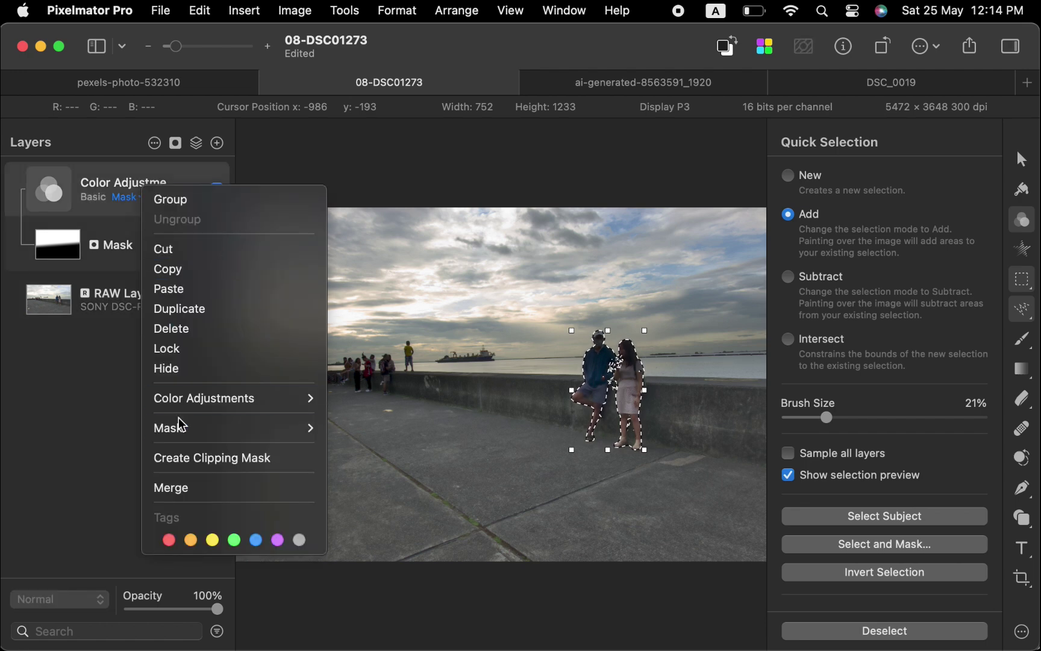
{"action": "mouse_move", "coordinate": [180, 426]}
{"action": "left_click", "coordinate": [351, 428]}
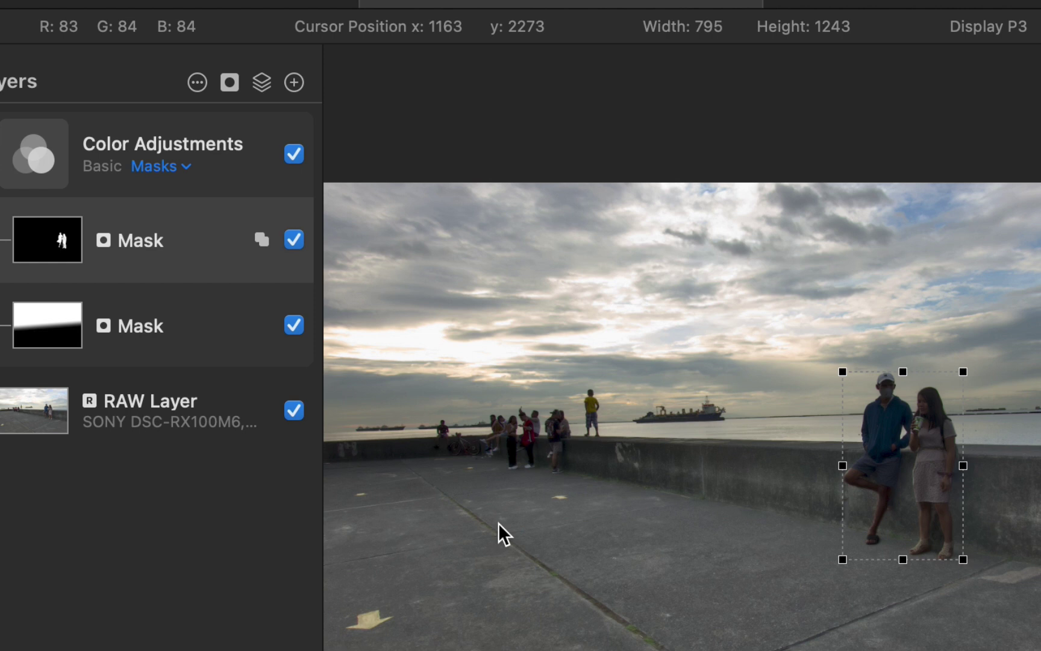
Invert the couple's mask and set it to Intersect with the gradient mask.
{"action": "key", "text": "super+i"}
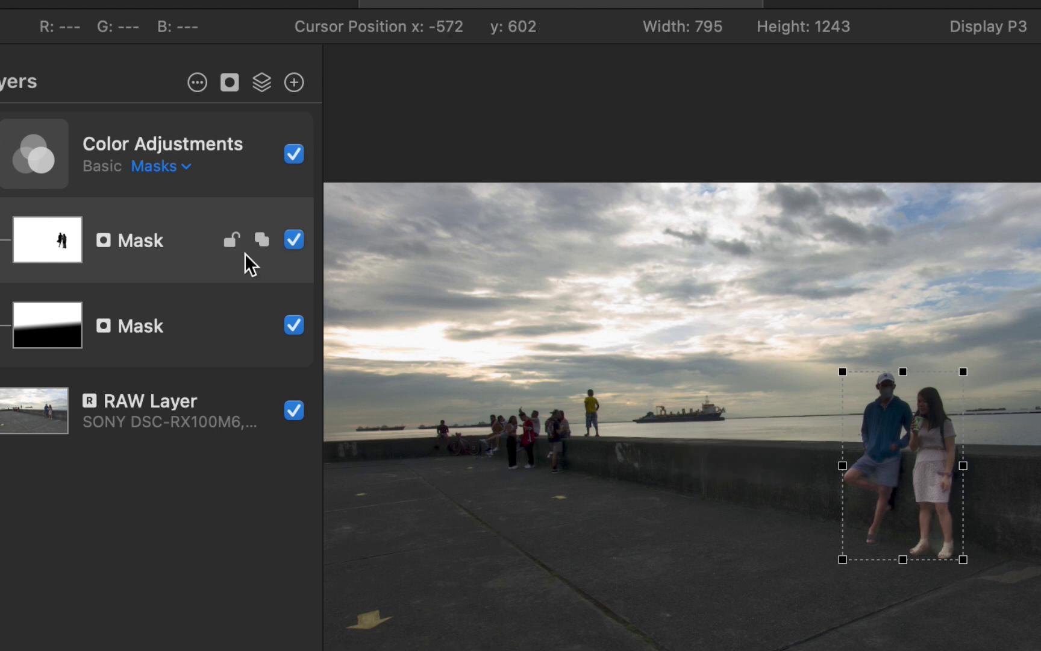
{"action": "left_click", "coordinate": [261, 240]}
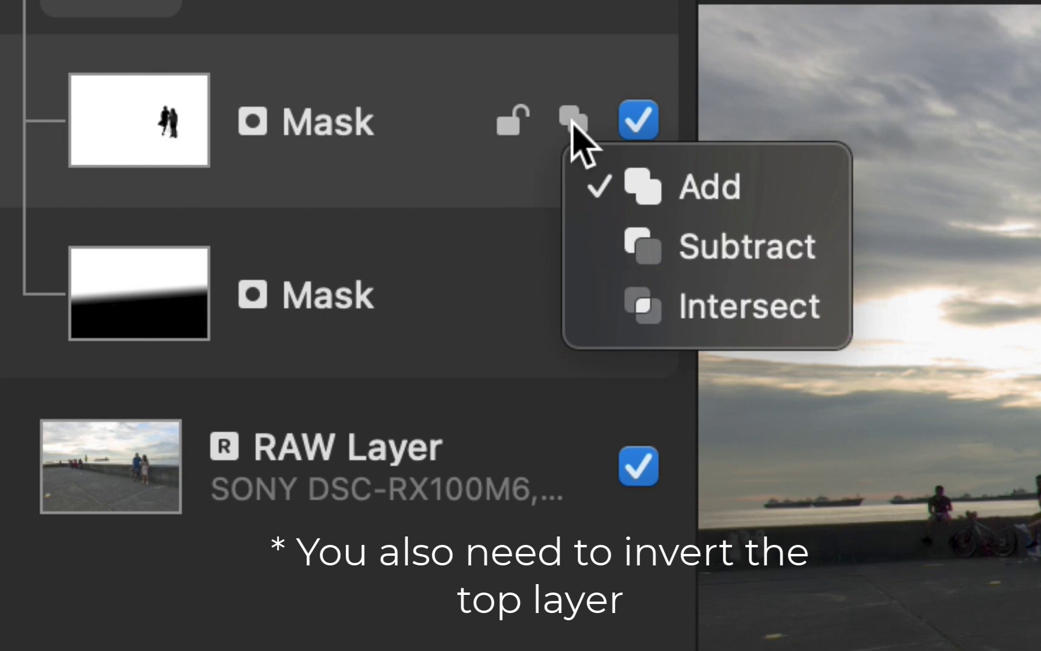
{"action": "left_click", "coordinate": [767, 310]}
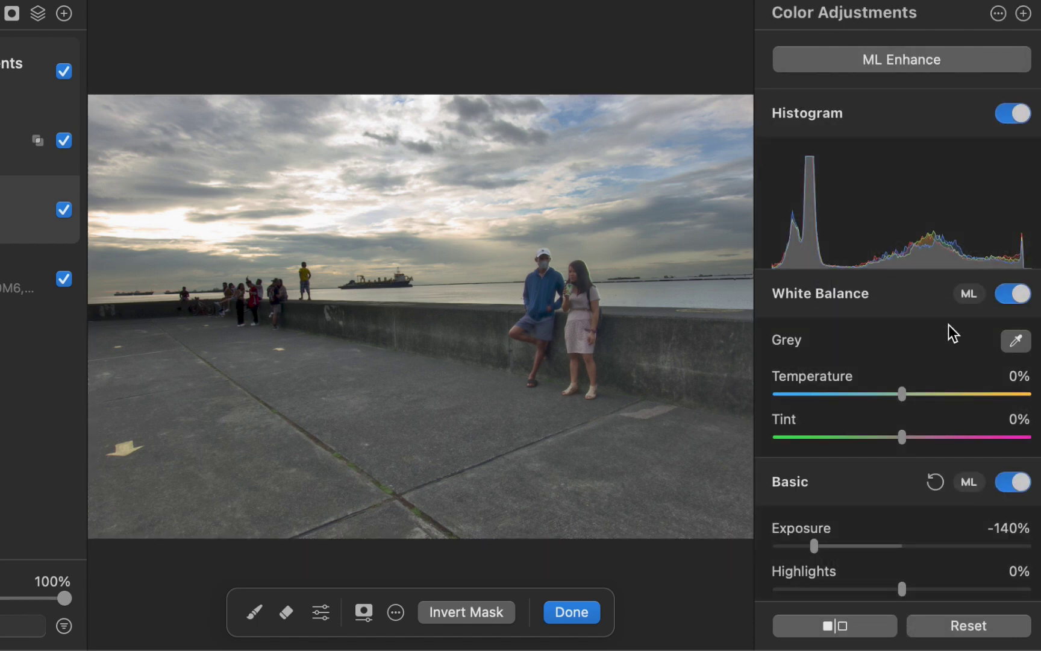
Set the masked adjustment layer's exposure to -73%.
{"action": "left_click_drag", "start_coordinate": [809, 546], "coordinate": [859, 574]}
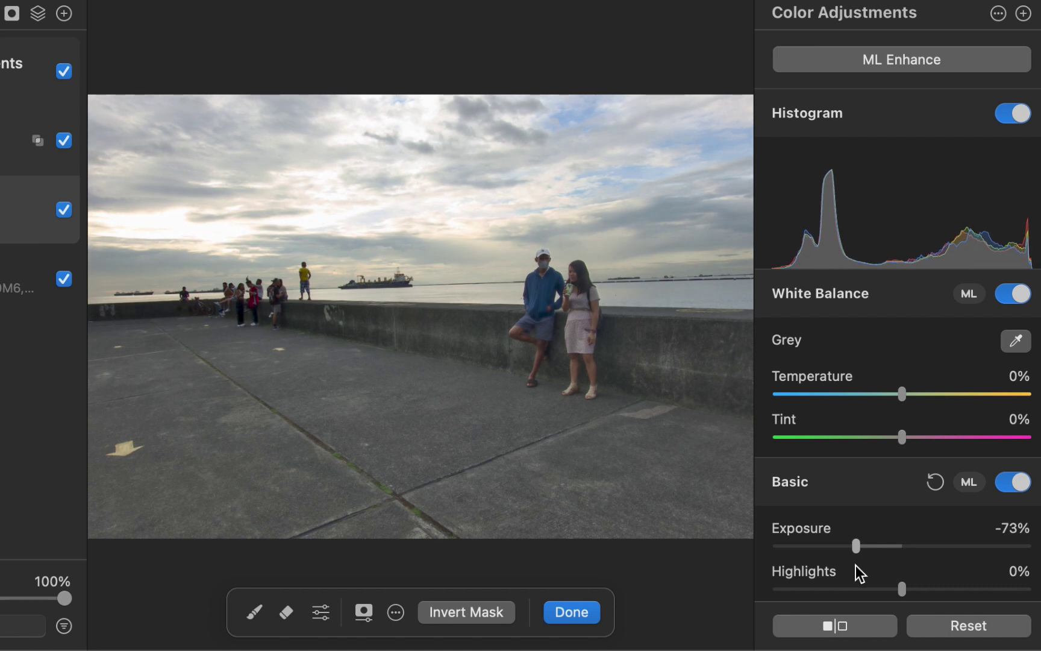
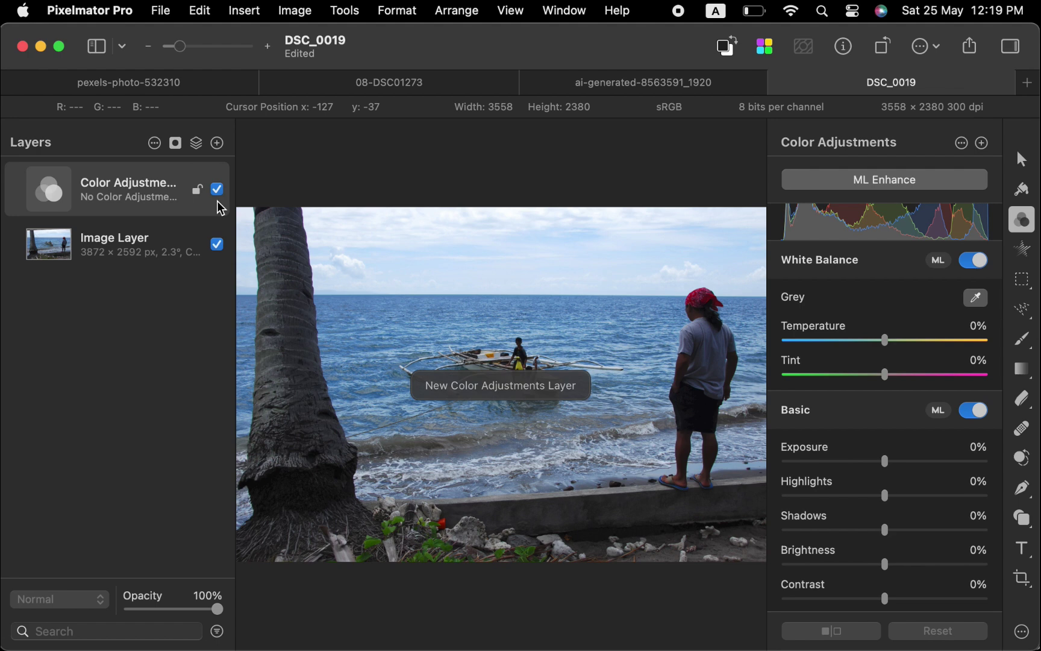
In DSC_0019, select the photo's subjects automatically and add the selection as a mask on the Color Adjustments layer.
{"action": "key", "text": "w"}
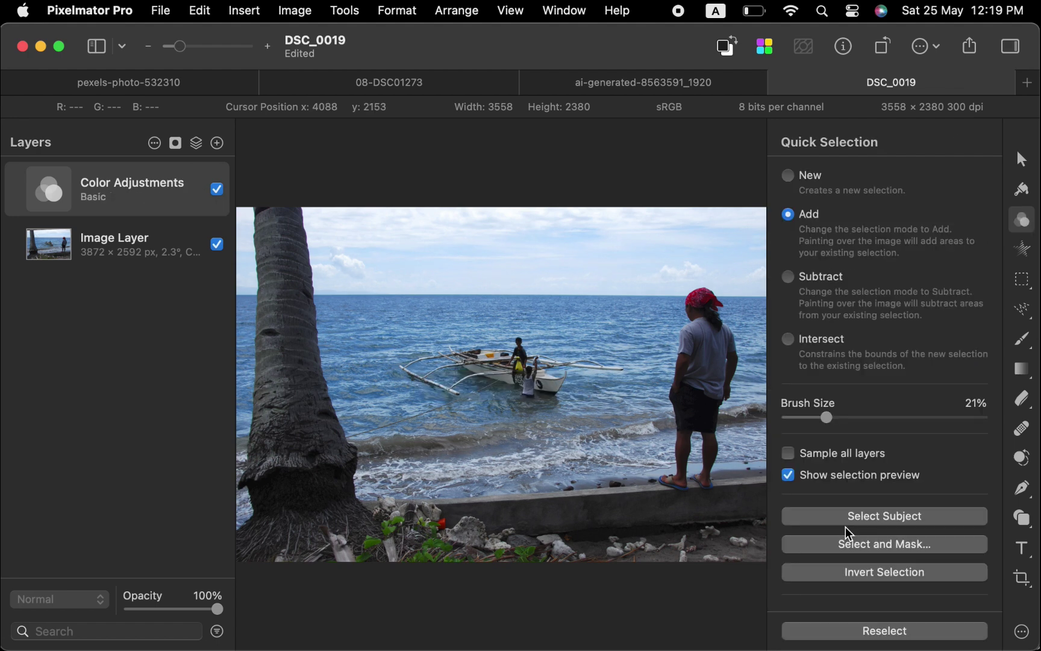
{"action": "left_click", "coordinate": [845, 515]}
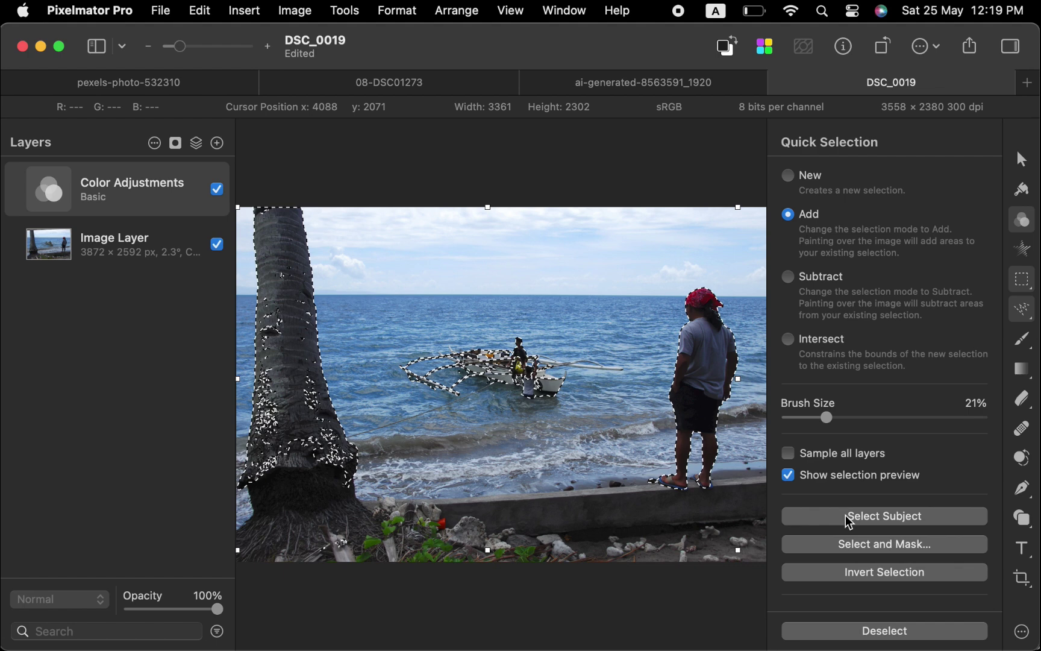
{"action": "left_click_drag", "start_coordinate": [276, 329], "coordinate": [257, 255]}
{"action": "left_click", "coordinate": [175, 142]}
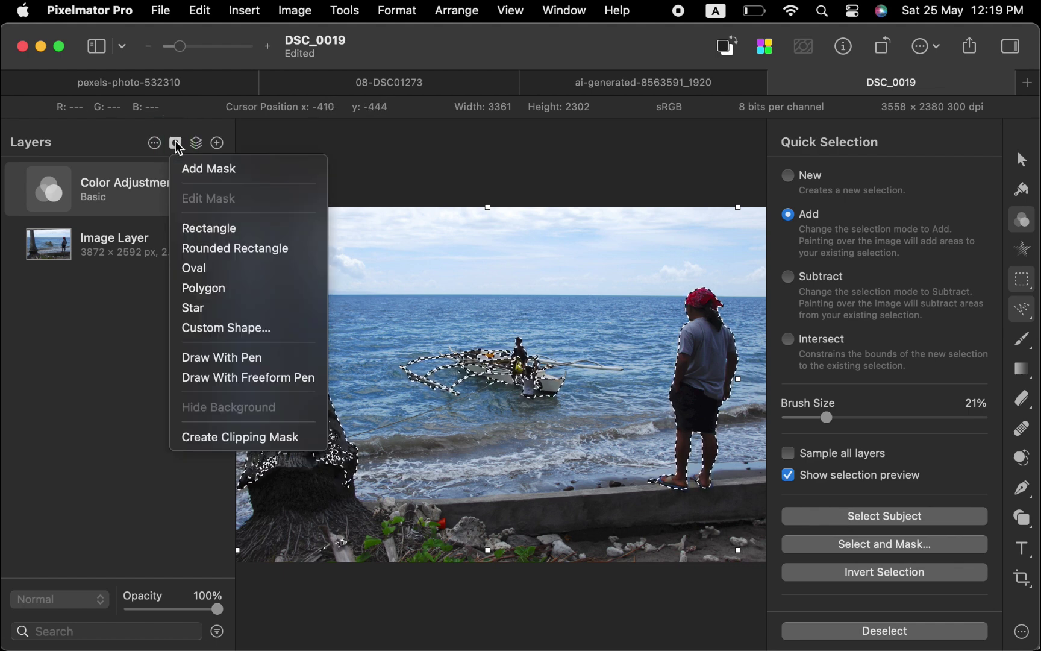
{"action": "left_click", "coordinate": [194, 172]}
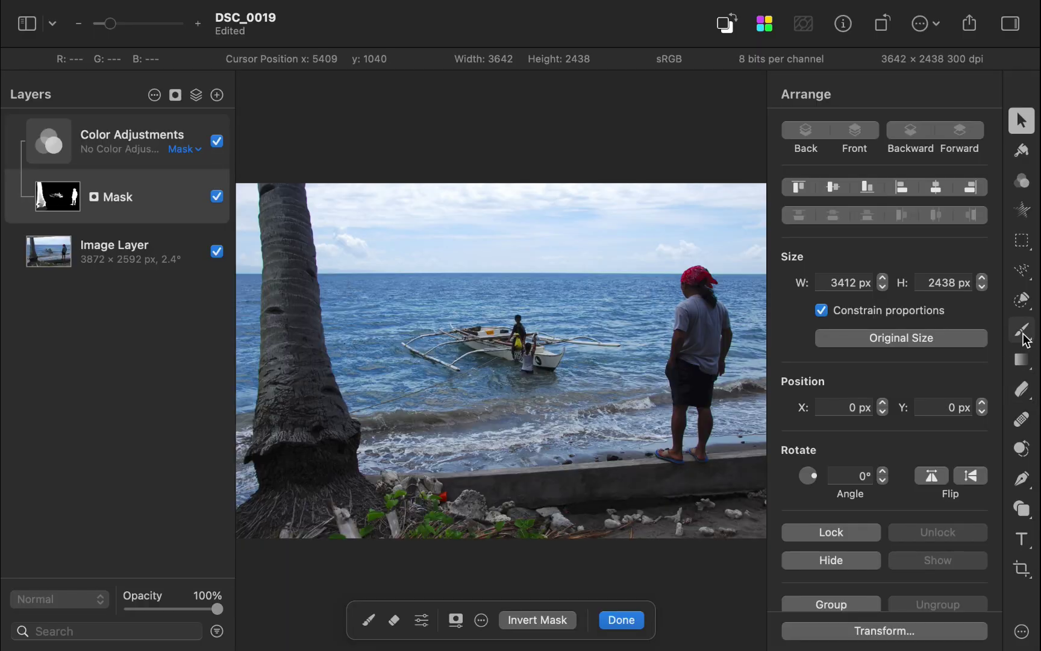
Paint the tree trunk and the boat out of the mask in black with a 600 px brush at 100% opacity.
{"action": "left_click", "coordinate": [1021, 330]}
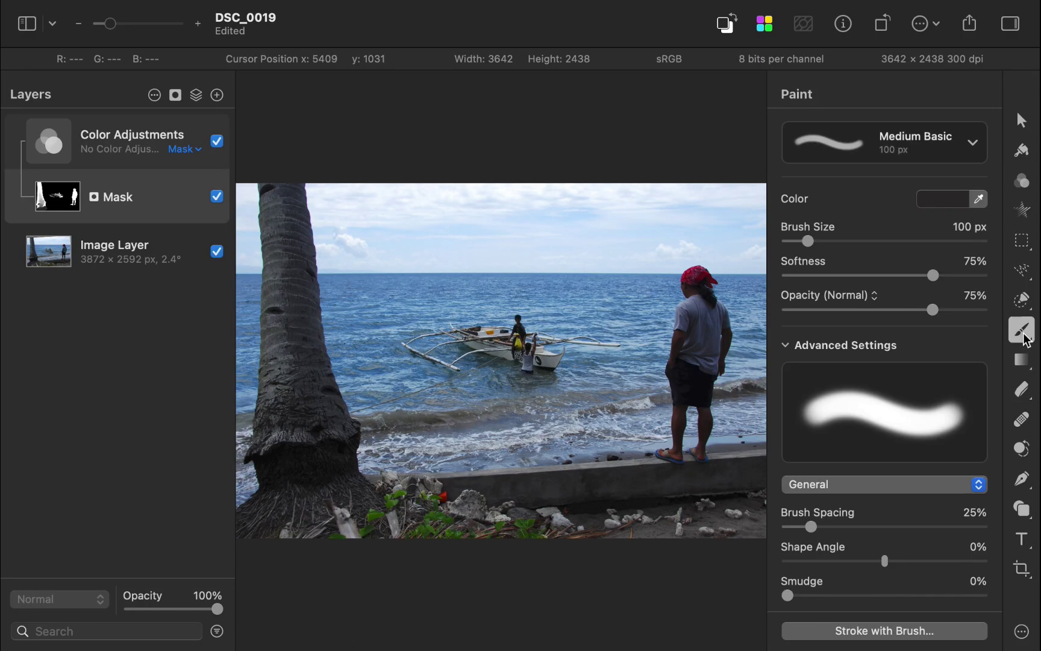
{"action": "left_click_drag", "start_coordinate": [932, 310], "coordinate": [988, 311]}
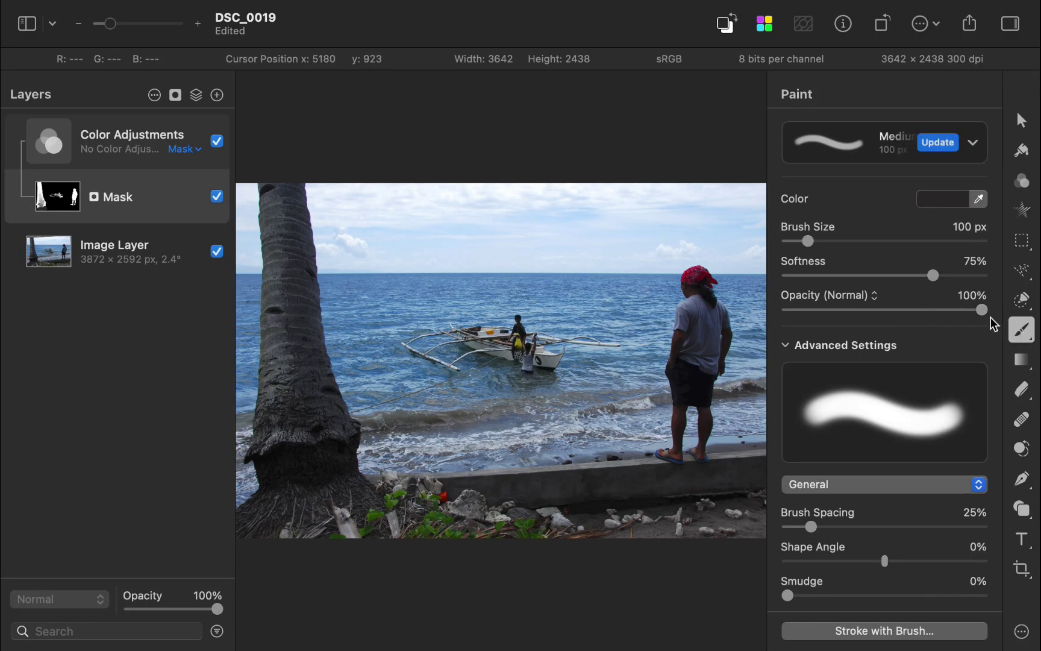
{"action": "key", "text": "bracketright"}
{"action": "key", "text": "bracketright"}
{"action": "key", "text": "bracketright"}
{"action": "key", "text": "bracketright"}
{"action": "key", "text": "bracketright"}
{"action": "key", "text": "bracketright"}
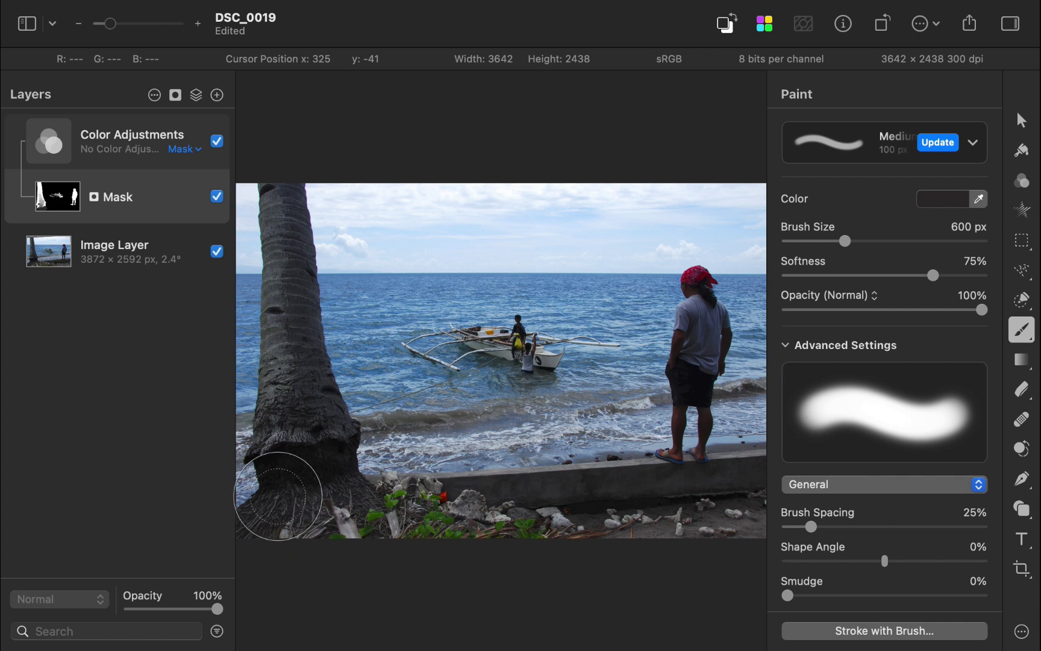
{"action": "mouse_move", "coordinate": [322, 227]}
{"action": "left_mouse_down"}
{"action": "mouse_move", "coordinate": [278, 389]}
{"action": "mouse_move", "coordinate": [291, 506]}
{"action": "left_mouse_up"}
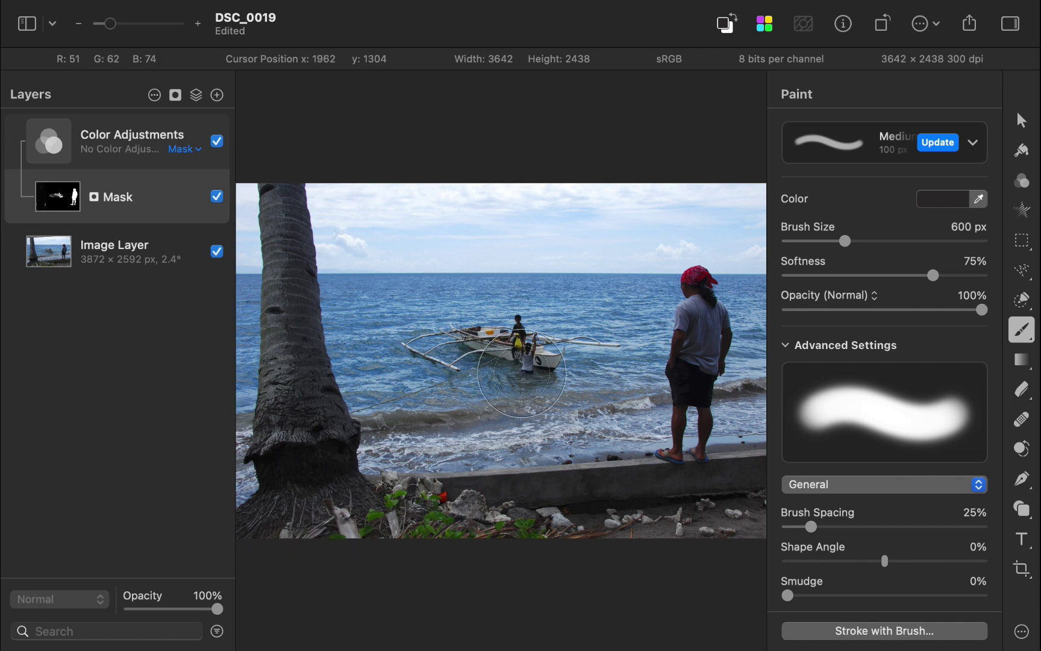
{"action": "left_click", "coordinate": [514, 341]}
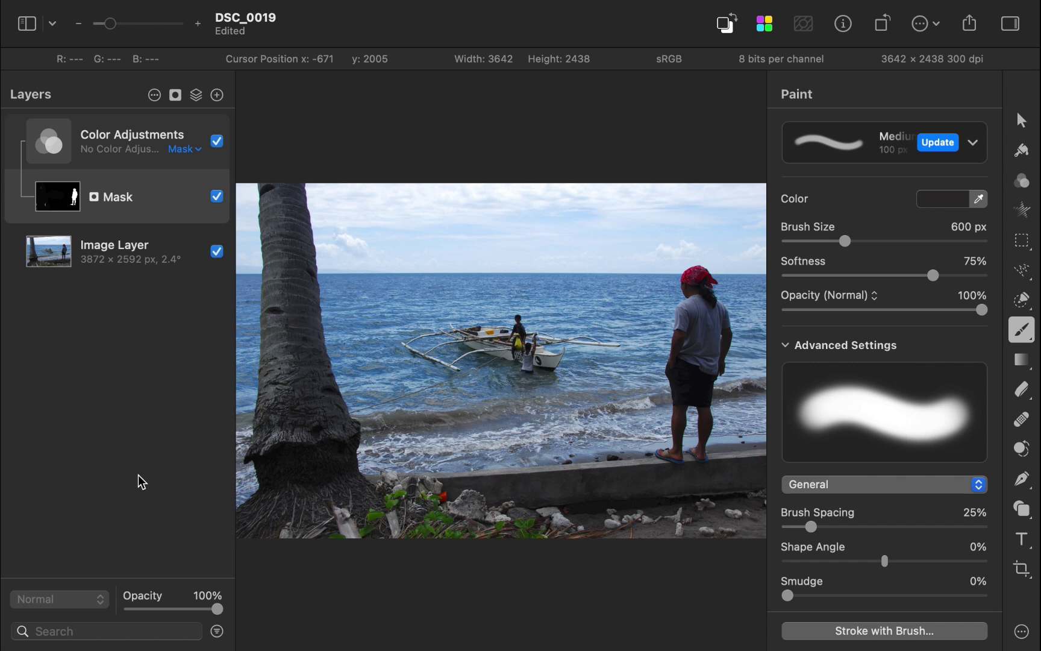
Select the palm trunk on the Image Layer with Quick Selection and add the selection as a mask on the Color Adjustments layer.
{"action": "key", "text": "w"}
{"action": "left_click", "coordinate": [113, 265]}
{"action": "mouse_move", "coordinate": [280, 188]}
{"action": "left_mouse_down"}
{"action": "mouse_move", "coordinate": [288, 331]}
{"action": "mouse_move", "coordinate": [321, 456]}
{"action": "mouse_move", "coordinate": [320, 414]}
{"action": "mouse_move", "coordinate": [268, 374]}
{"action": "mouse_move", "coordinate": [300, 464]}
{"action": "mouse_move", "coordinate": [287, 440]}
{"action": "mouse_move", "coordinate": [259, 442]}
{"action": "left_mouse_up"}
{"action": "left_click_drag", "start_coordinate": [256, 440], "coordinate": [235, 439]}
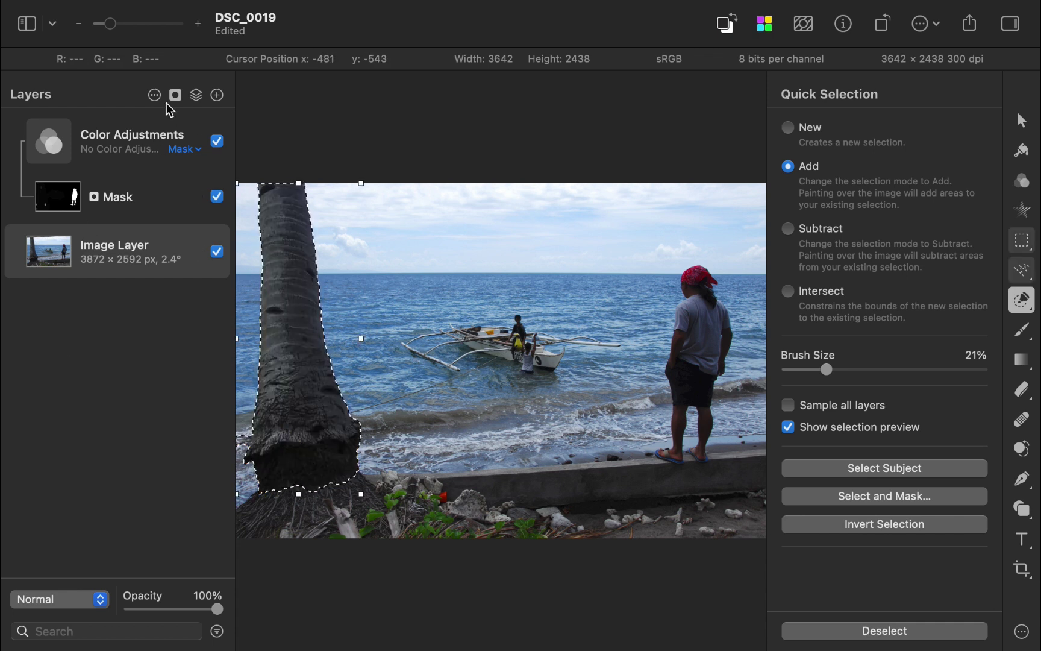
{"action": "left_click", "coordinate": [194, 139]}
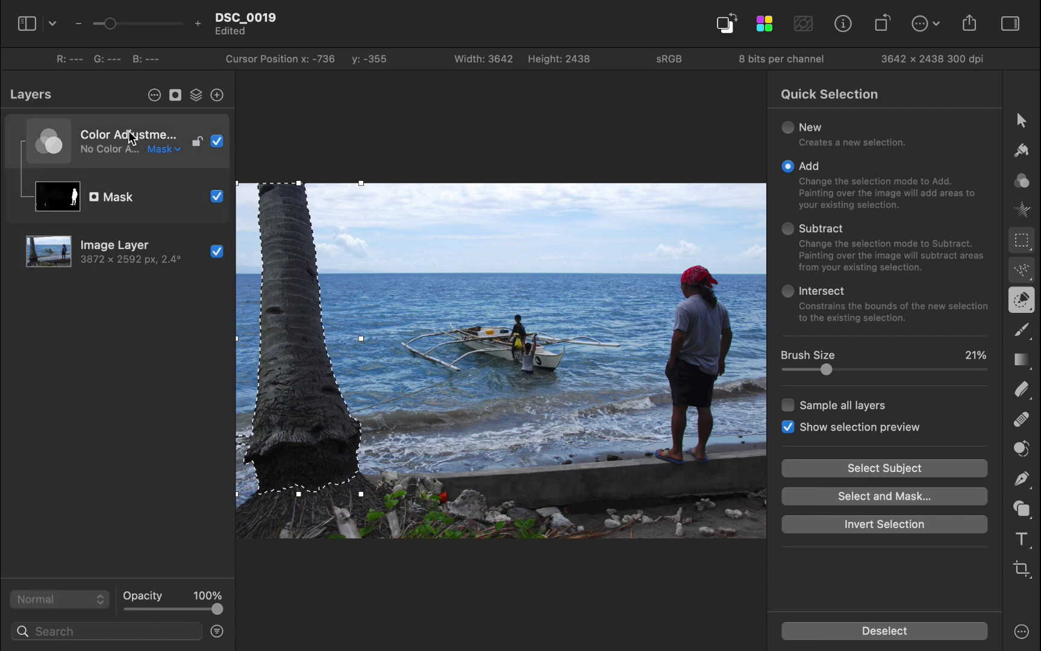
{"action": "left_click", "coordinate": [175, 95]}
{"action": "left_click", "coordinate": [184, 121]}
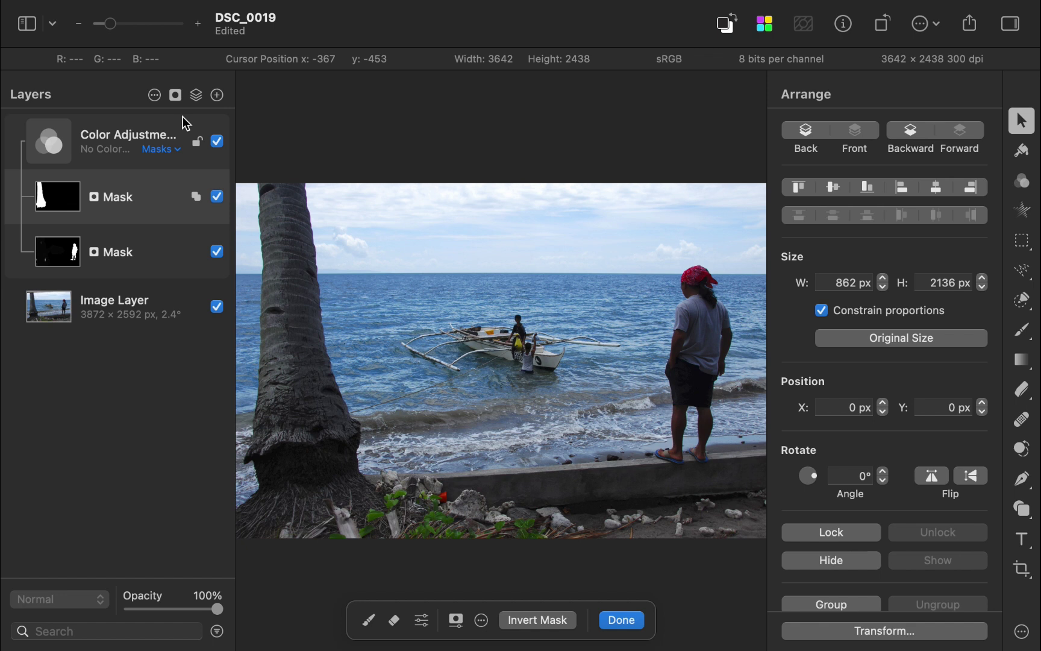
Start a pen-drawn mask on the Color Adjustments layer, tracing the concrete wall's upper edge from the photo's right edge to the palm trunk.
{"action": "left_click", "coordinate": [175, 96]}
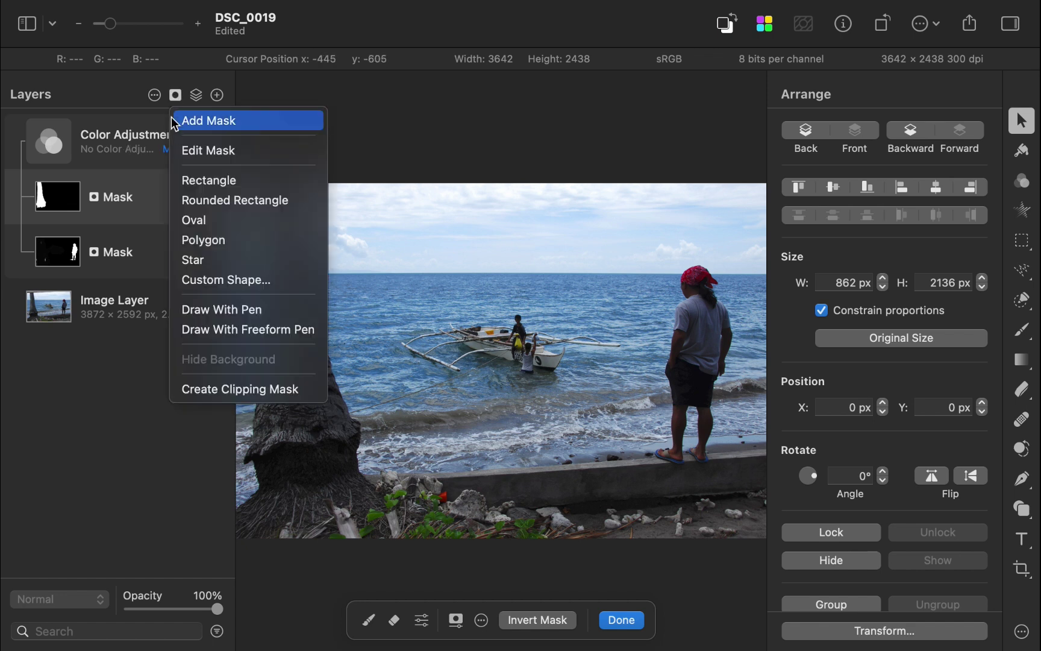
{"action": "left_click", "coordinate": [222, 309]}
{"action": "scroll", "coordinate": [712, 444], "scroll_direction": "up", "scroll_amount": 3}
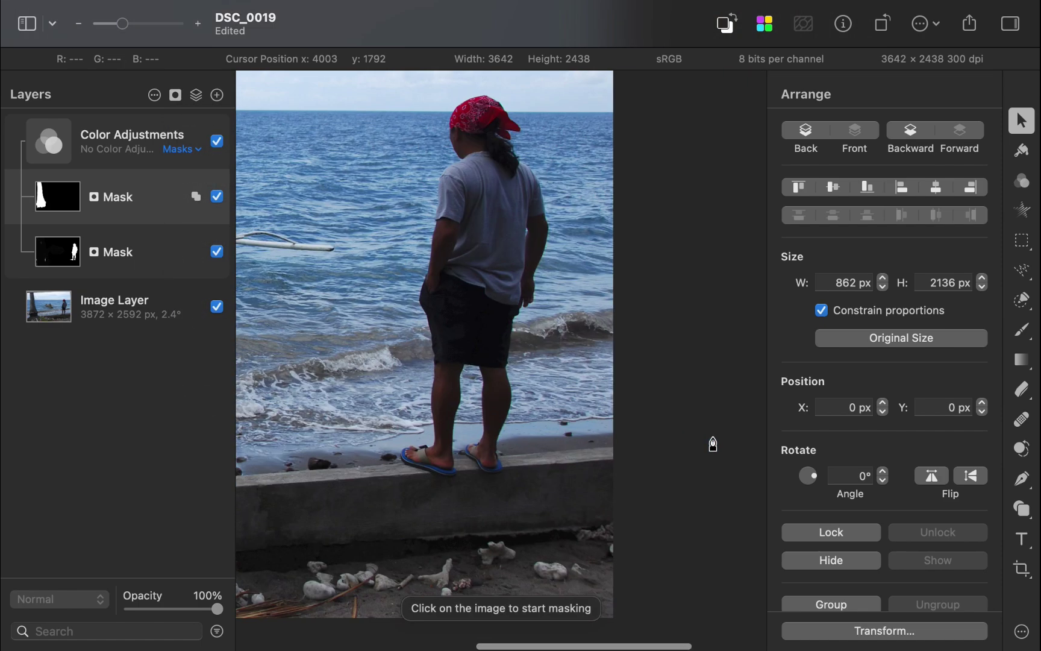
{"action": "scroll", "coordinate": [564, 448], "scroll_direction": "up", "scroll_amount": 2}
{"action": "scroll", "coordinate": [545, 444], "scroll_direction": "up", "scroll_amount": 5}
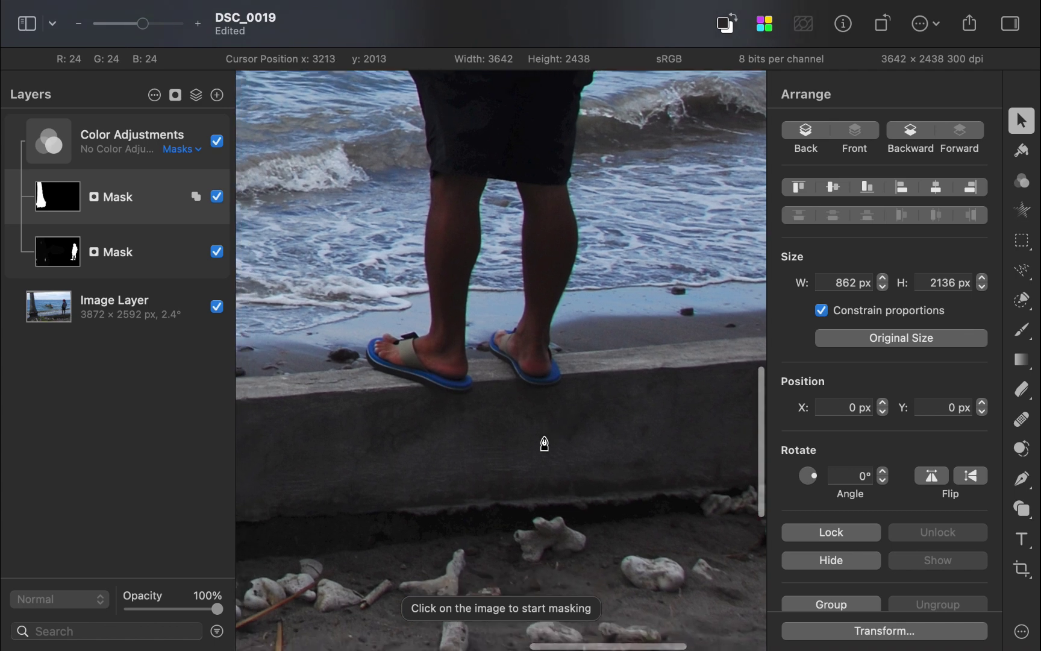
{"action": "scroll", "coordinate": [545, 444], "scroll_direction": "right", "scroll_amount": 2}
{"action": "scroll", "coordinate": [544, 444], "scroll_direction": "down", "scroll_amount": 1}
{"action": "left_click", "coordinate": [740, 316]}
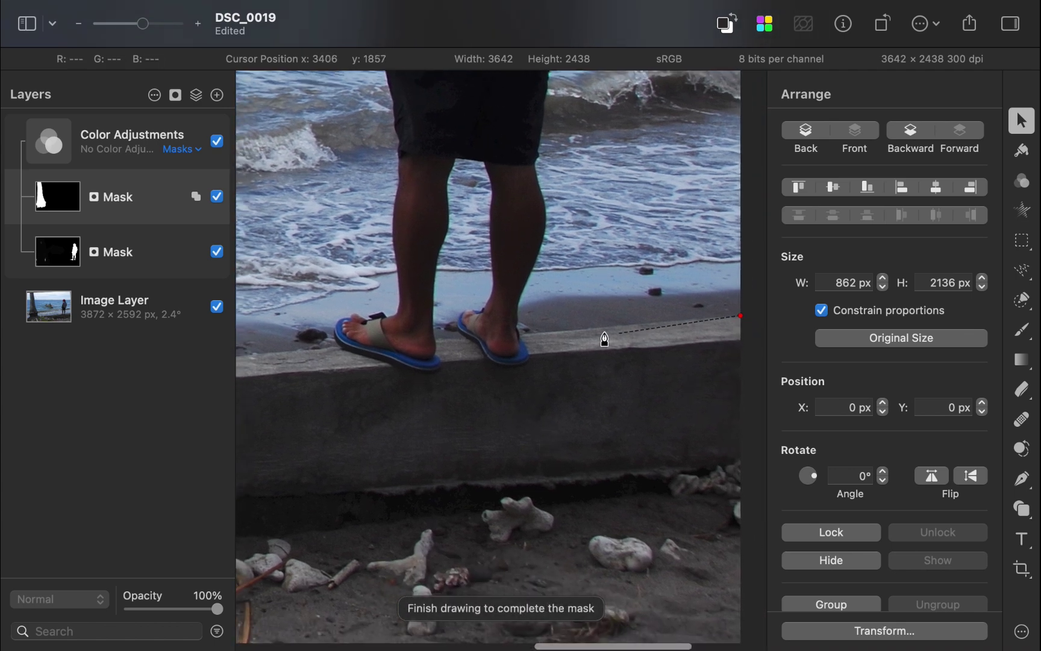
{"action": "scroll", "coordinate": [521, 337], "scroll_direction": "up", "scroll_amount": 1}
{"action": "scroll", "coordinate": [521, 337], "scroll_direction": "left", "scroll_amount": 1}
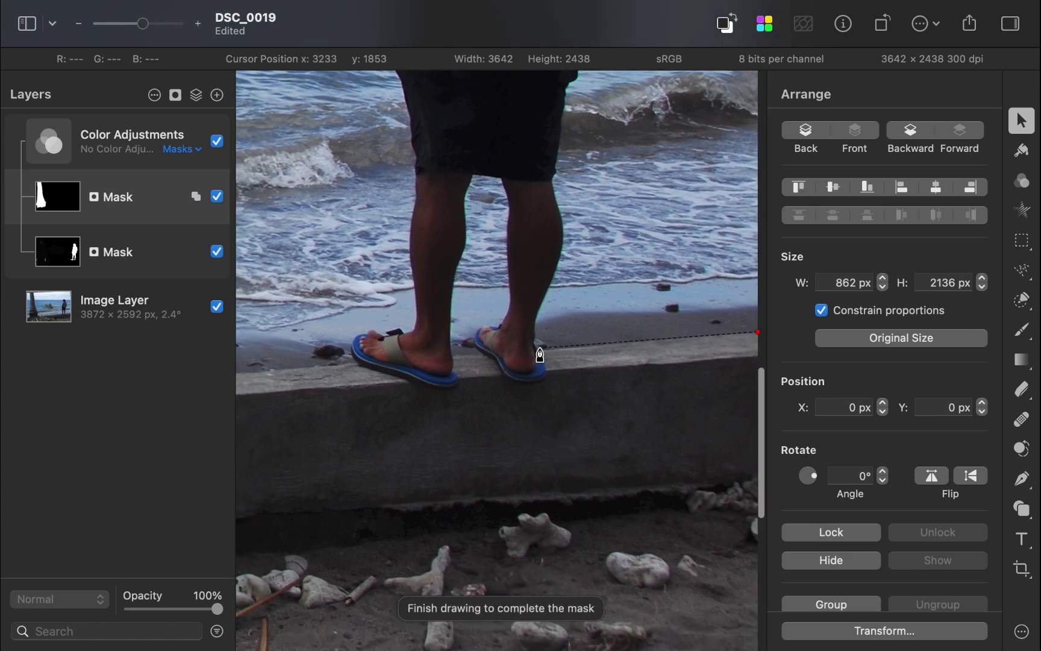
{"action": "left_click", "coordinate": [540, 354]}
{"action": "scroll", "coordinate": [541, 355], "scroll_direction": "left", "scroll_amount": 8}
{"action": "scroll", "coordinate": [540, 354], "scroll_direction": "down", "scroll_amount": 1}
{"action": "left_click", "coordinate": [450, 356]}
{"action": "scroll", "coordinate": [421, 367], "scroll_direction": "left", "scroll_amount": 5}
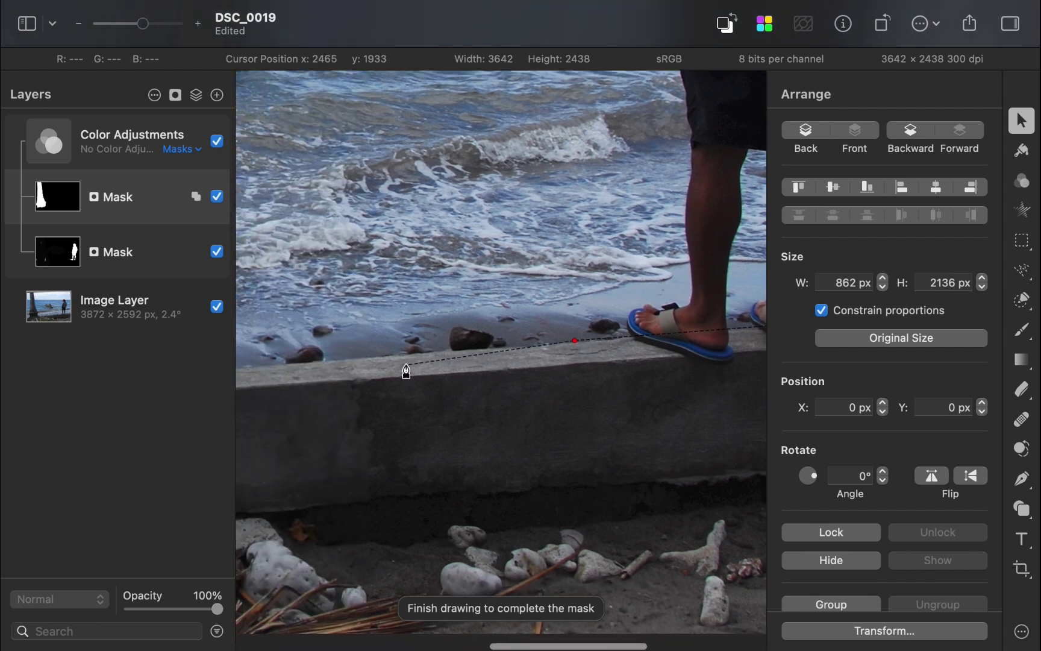
{"action": "scroll", "coordinate": [386, 370], "scroll_direction": "left", "scroll_amount": 3}
{"action": "left_click", "coordinate": [366, 379]}
{"action": "scroll", "coordinate": [365, 379], "scroll_direction": "left", "scroll_amount": 10}
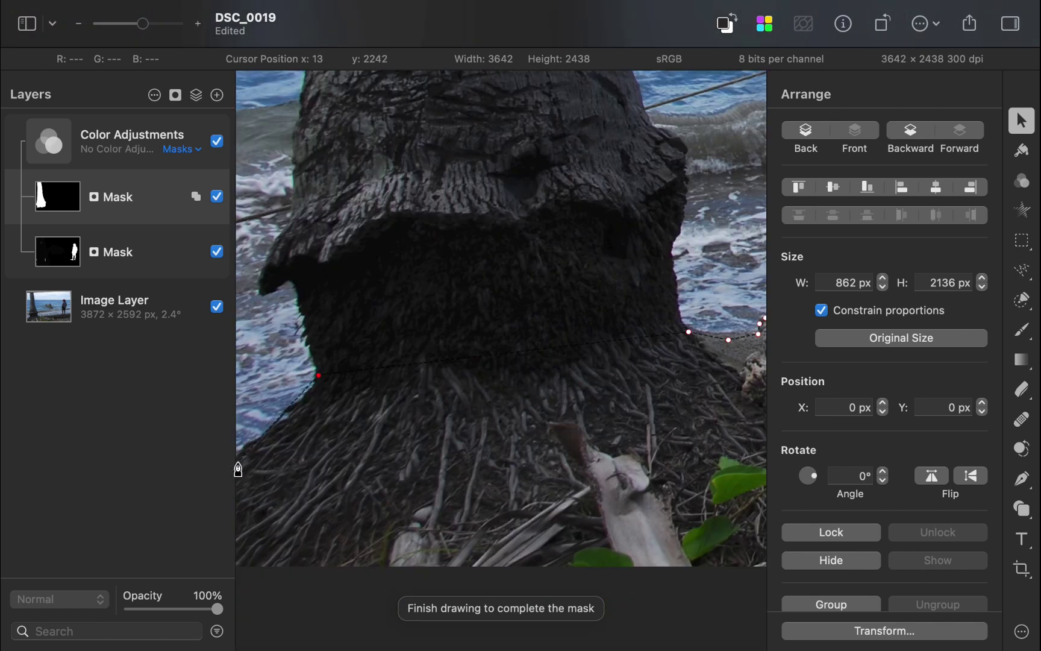
Continue the mask path around the photo's lower-left corner, along its bottom and right edges, and close it at the starting point.
{"action": "left_click", "coordinate": [236, 580]}
{"action": "scroll", "coordinate": [360, 535], "scroll_direction": "down", "scroll_amount": 2}
{"action": "scroll", "coordinate": [477, 529], "scroll_direction": "right", "scroll_amount": 10}
{"action": "scroll", "coordinate": [539, 522], "scroll_direction": "right", "scroll_amount": 3}
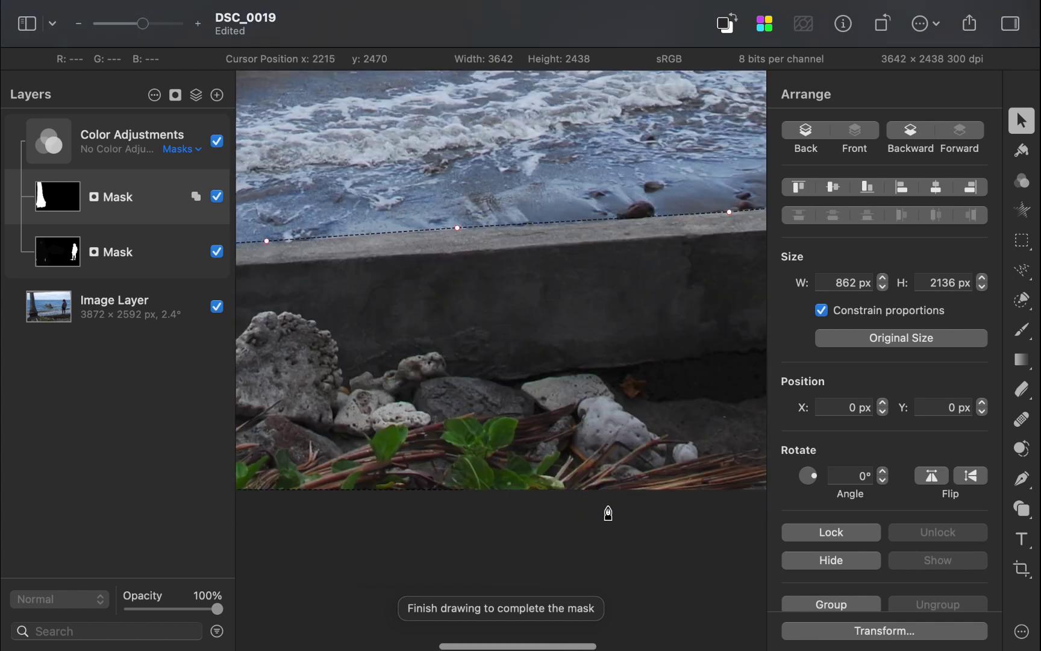
{"action": "left_click", "coordinate": [604, 511]}
{"action": "scroll", "coordinate": [604, 511], "scroll_direction": "right", "scroll_amount": 5}
{"action": "left_click", "coordinate": [656, 493]}
{"action": "scroll", "coordinate": [662, 500], "scroll_direction": "right", "scroll_amount": 5}
{"action": "left_click", "coordinate": [686, 500]}
{"action": "scroll", "coordinate": [687, 503], "scroll_direction": "right", "scroll_amount": 5}
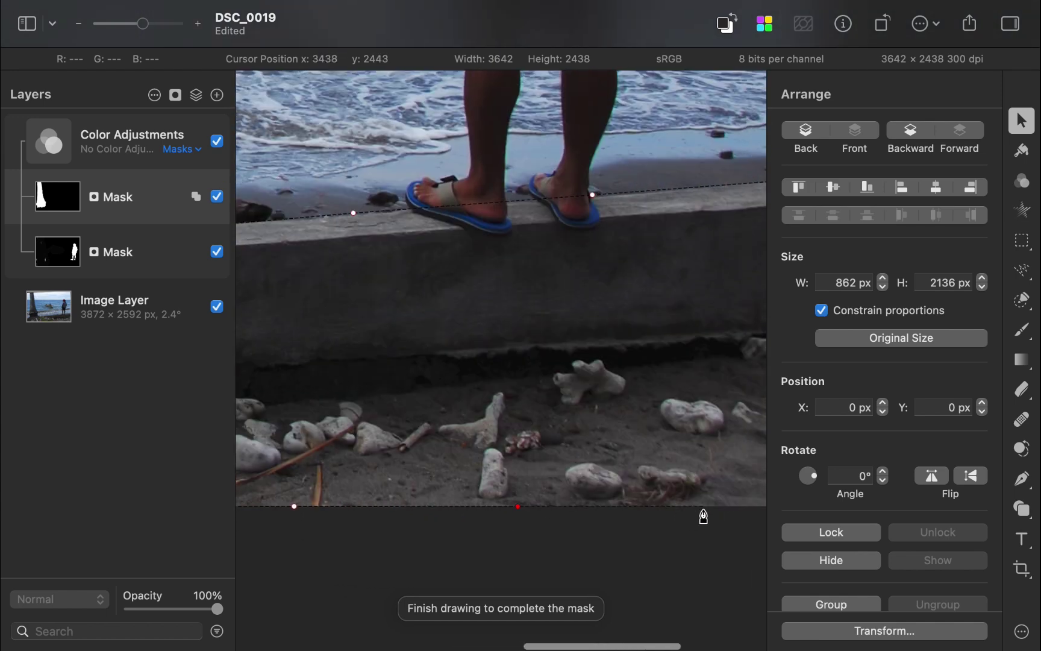
{"action": "left_click", "coordinate": [704, 510]}
{"action": "scroll", "coordinate": [704, 512], "scroll_direction": "right", "scroll_amount": 3}
{"action": "left_click", "coordinate": [706, 517]}
{"action": "left_click", "coordinate": [706, 383]}
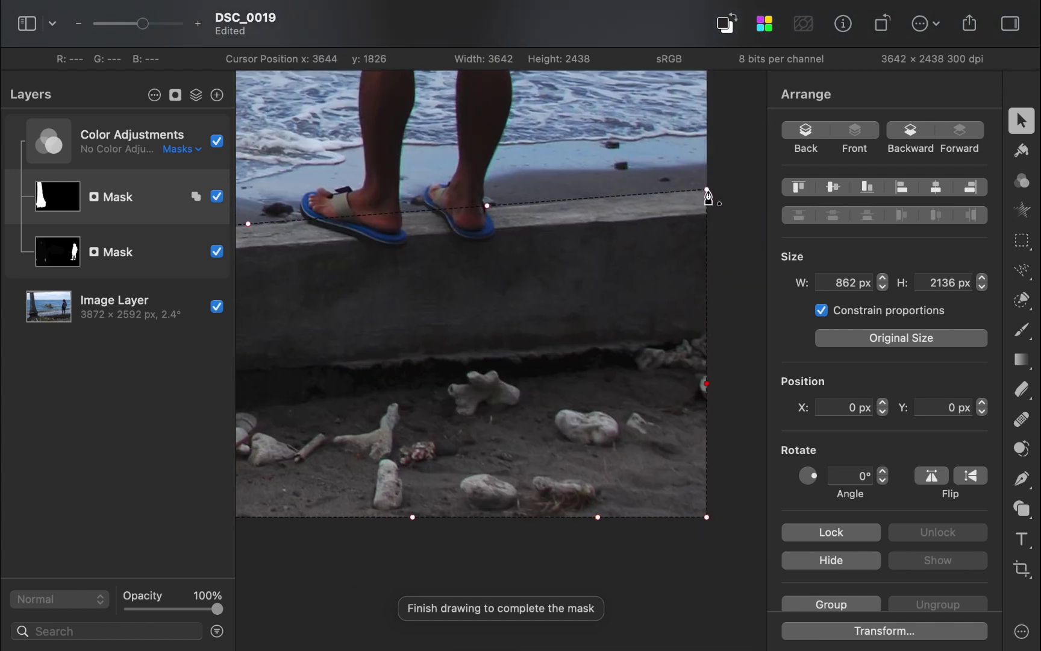
{"action": "left_click", "coordinate": [707, 191]}
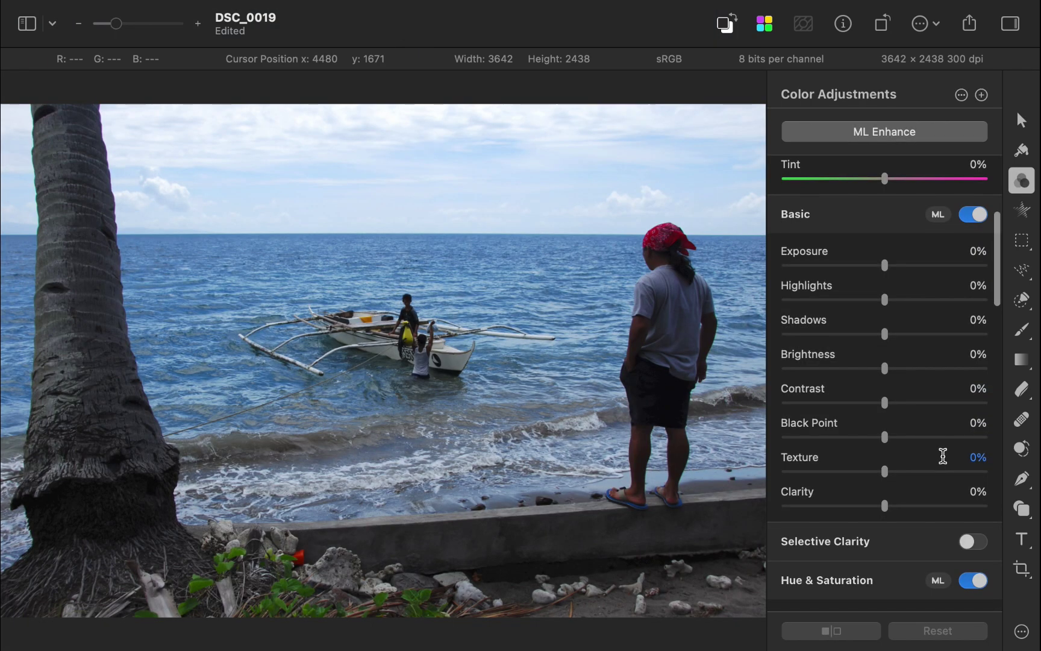
Brighten the masked trunk, person and foreground with the Basic color adjustments.
{"action": "scroll", "coordinate": [941, 455], "scroll_direction": "down", "scroll_amount": 2}
{"action": "left_click_drag", "start_coordinate": [887, 339], "coordinate": [920, 408]}
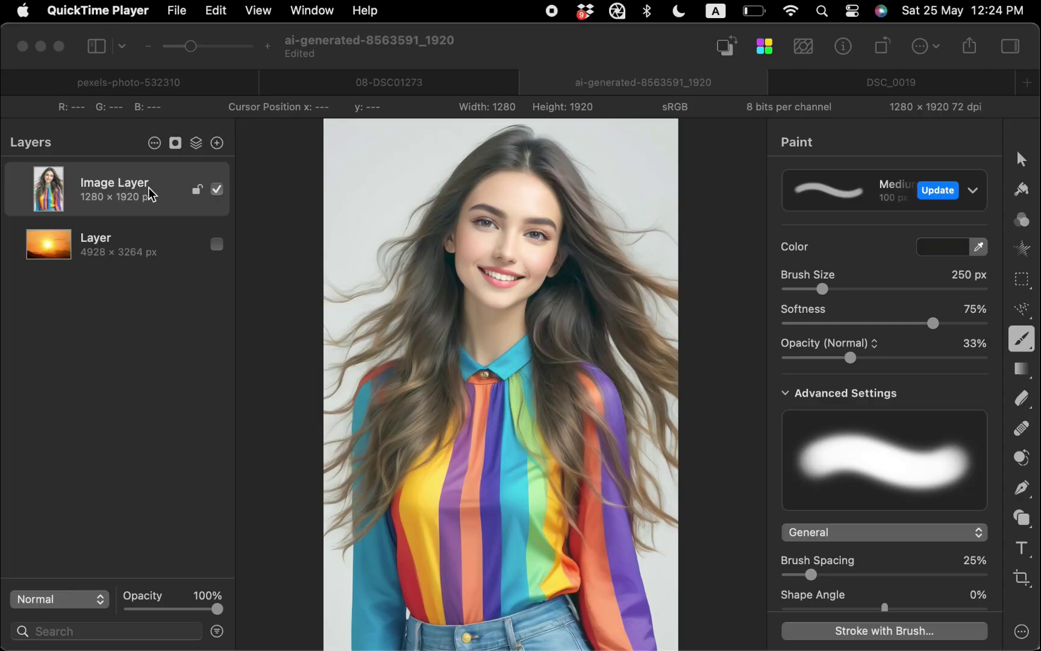
In ai-generated-8563591_1920, add a rounded rectangle mask to the portrait's Image Layer and resize it around the woman's head and shoulders.
{"action": "left_click", "coordinate": [175, 143]}
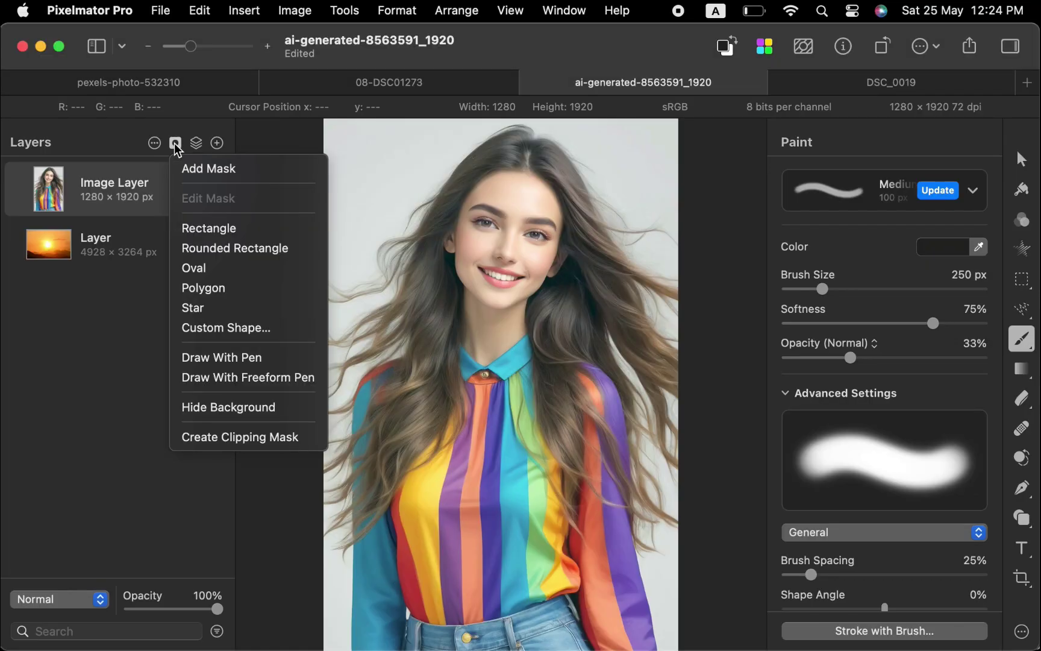
{"action": "left_click", "coordinate": [196, 248]}
{"action": "left_click_drag", "start_coordinate": [522, 647], "coordinate": [522, 416]}
{"action": "left_click_drag", "start_coordinate": [316, 255], "coordinate": [357, 256]}
{"action": "left_click_drag", "start_coordinate": [686, 256], "coordinate": [651, 256]}
{"action": "left_click_drag", "start_coordinate": [504, 415], "coordinate": [508, 348]}
{"action": "left_click", "coordinate": [1023, 508]}
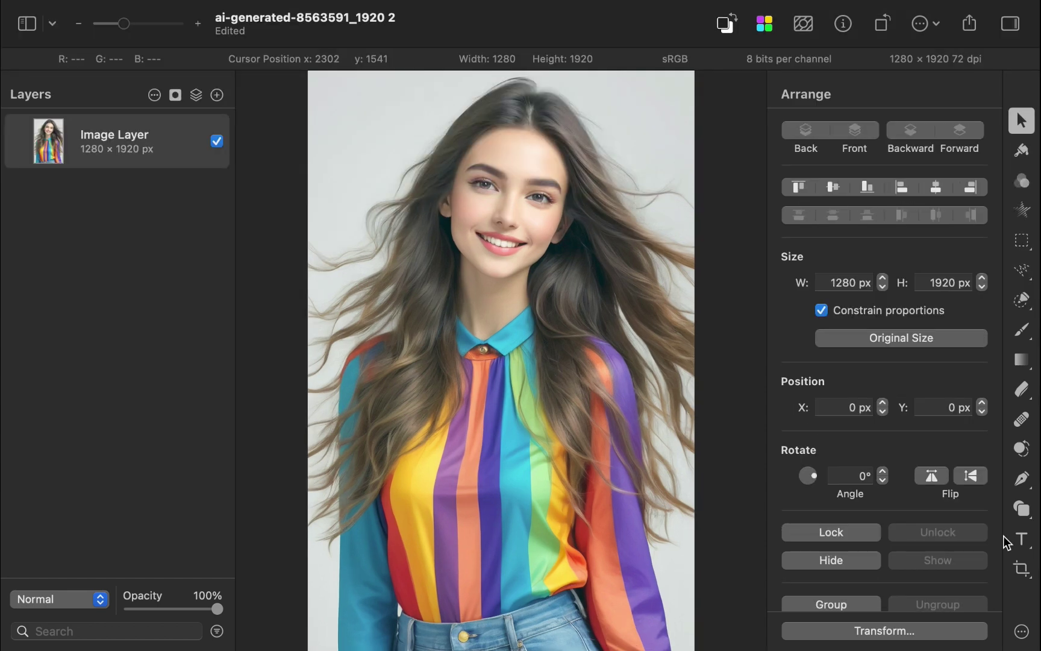
In ai-generated-8563591_1920 2, select the woman with Select Subject and add the selection as a mask on the Image Layer.
{"action": "key", "text": "w"}
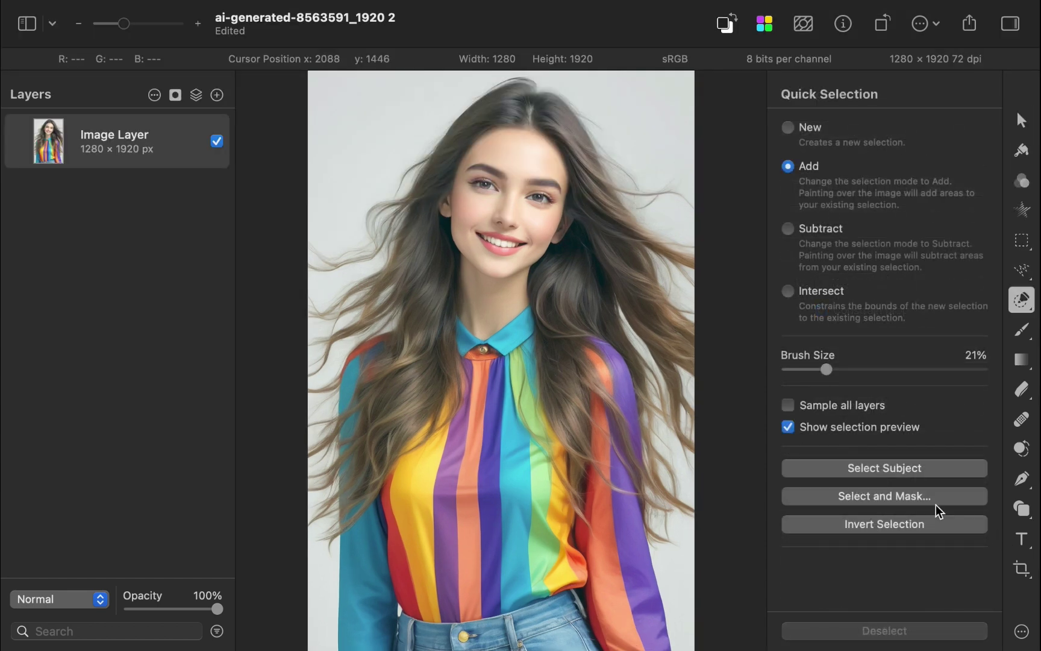
{"action": "left_click", "coordinate": [915, 468]}
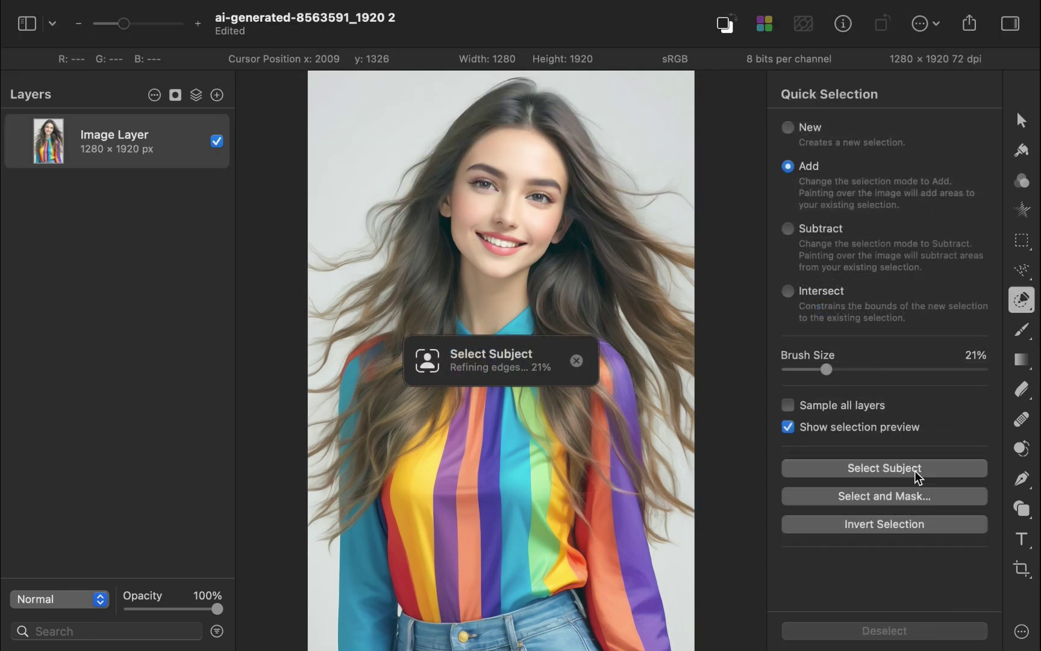
{"action": "left_click", "coordinate": [174, 96]}
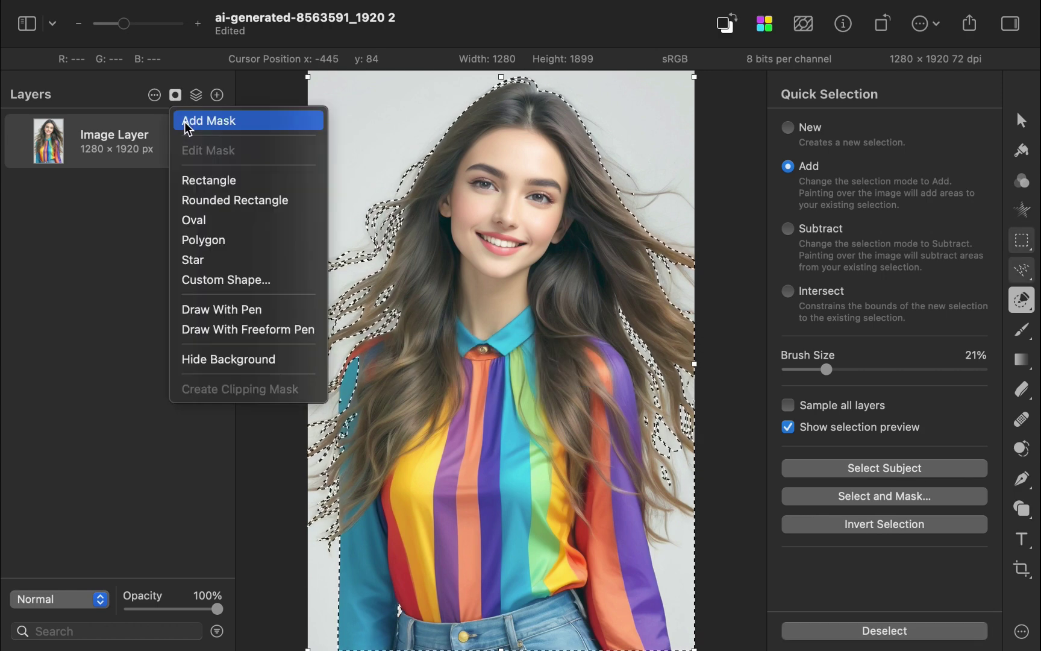
{"action": "left_click", "coordinate": [186, 121]}
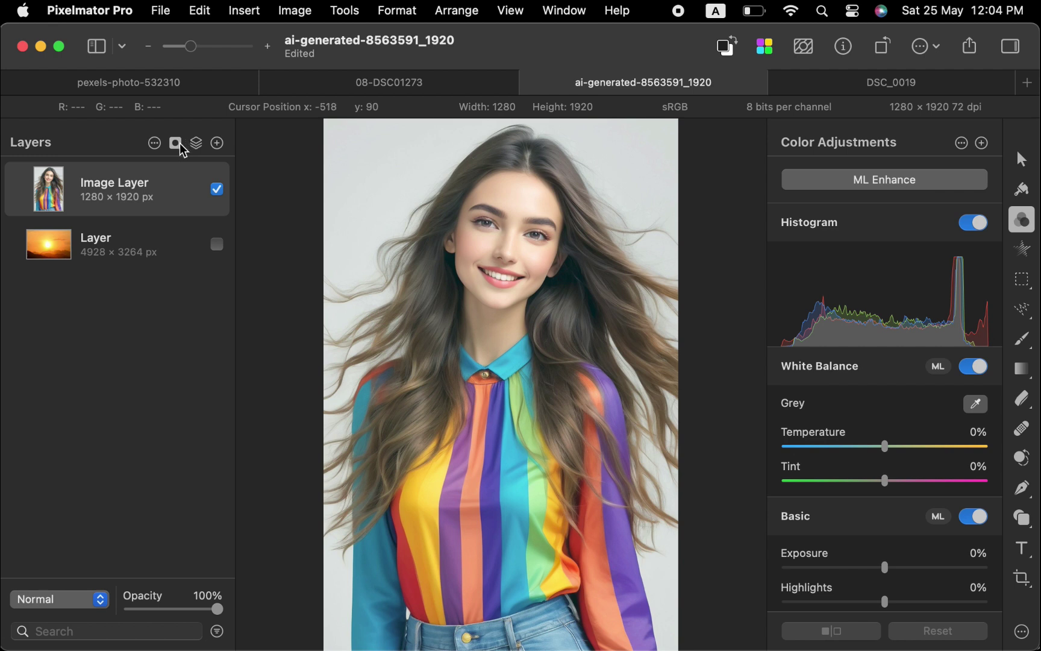
In ai-generated-8563591_1920, apply Hide Background to the Image Layer and toggle the Background Mask to compare the photo with and without it.
{"action": "left_click", "coordinate": [176, 144]}
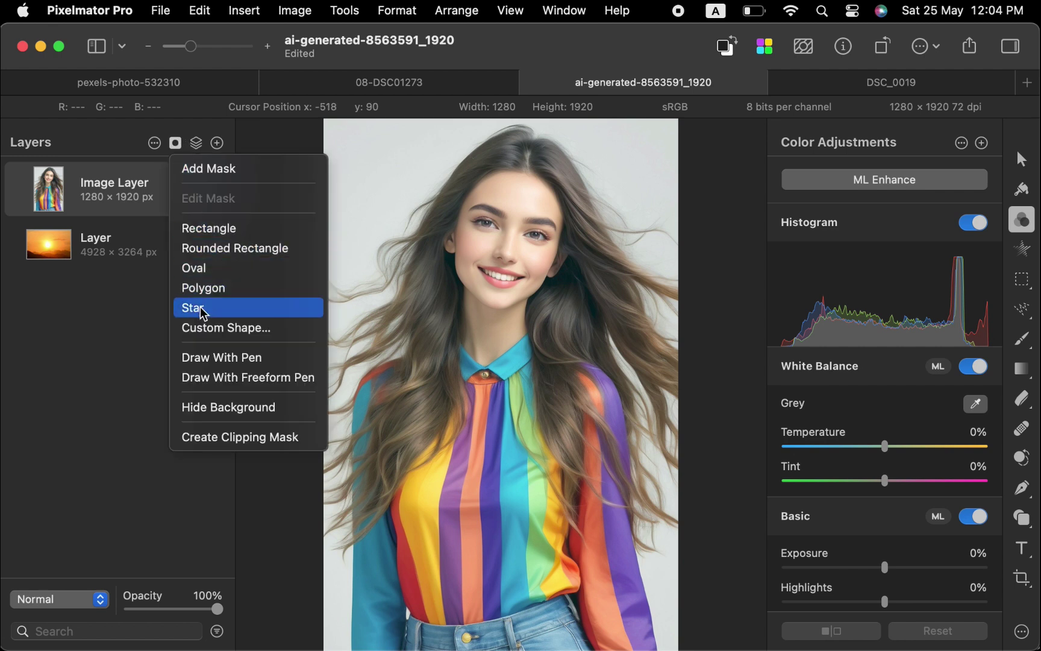
{"action": "left_click", "coordinate": [219, 406]}
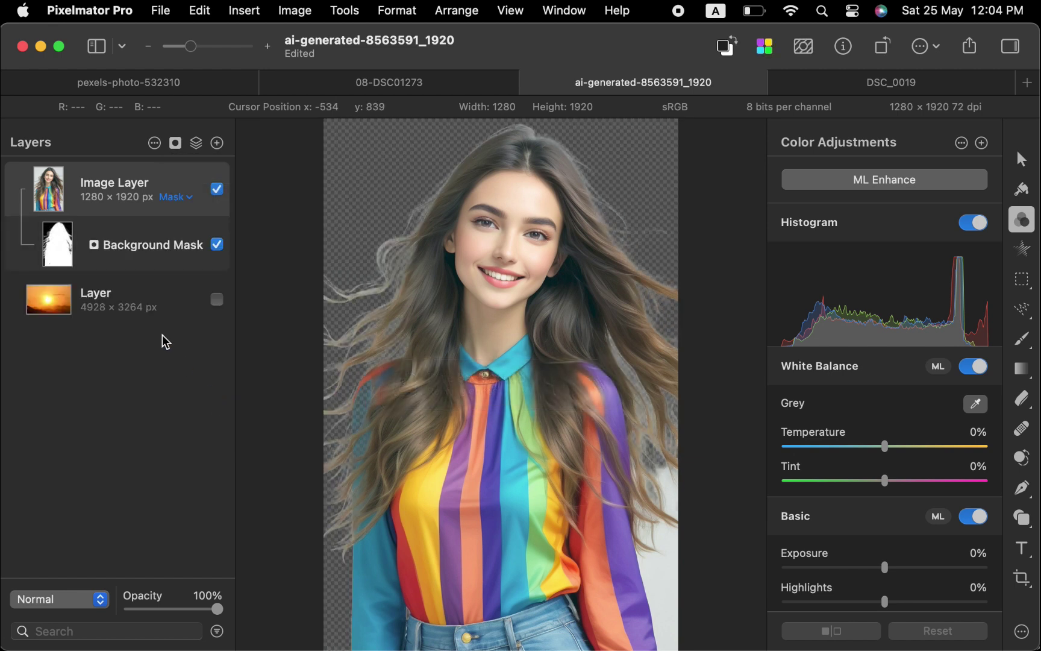
{"action": "left_click", "coordinate": [217, 244]}
{"action": "left_click", "coordinate": [217, 245]}
{"action": "left_click", "coordinate": [217, 245]}
{"action": "left_click", "coordinate": [217, 244]}
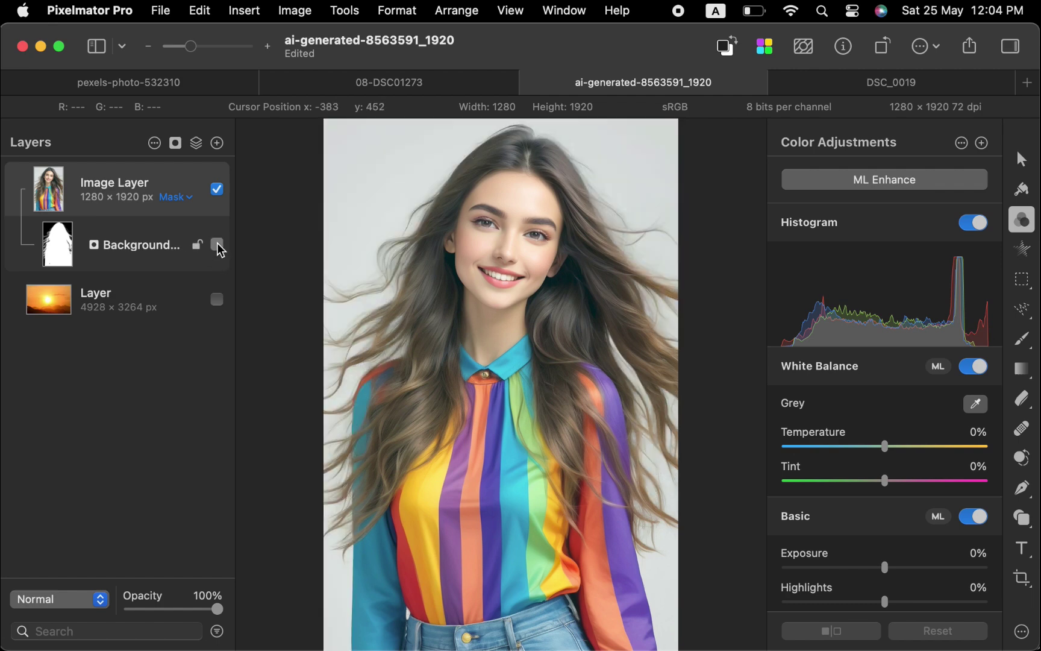
{"action": "left_click", "coordinate": [217, 244]}
{"action": "left_click", "coordinate": [216, 245]}
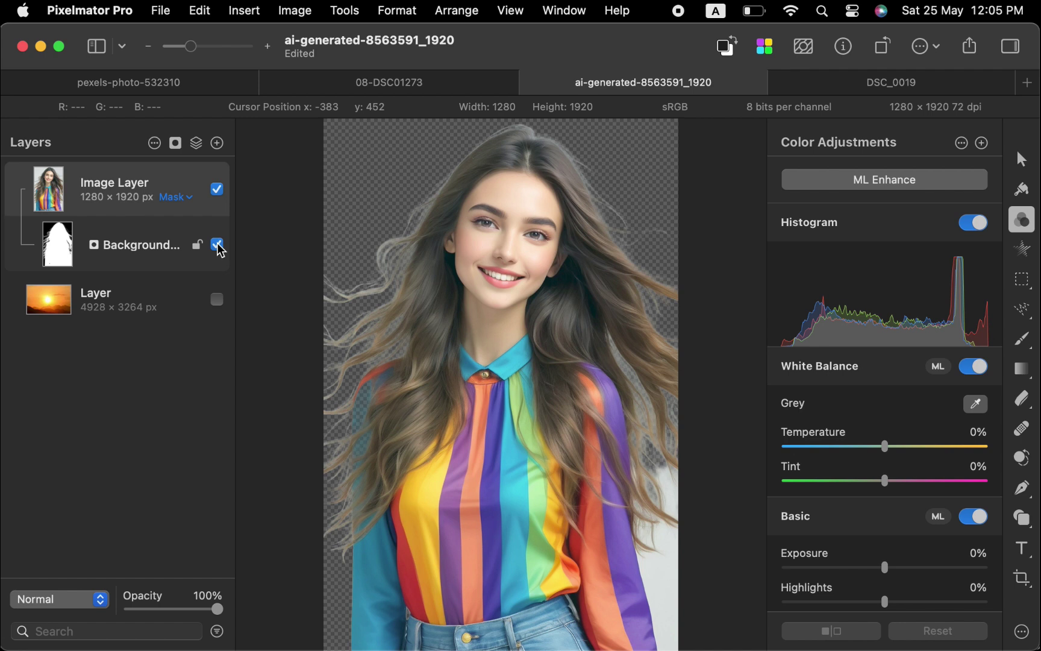